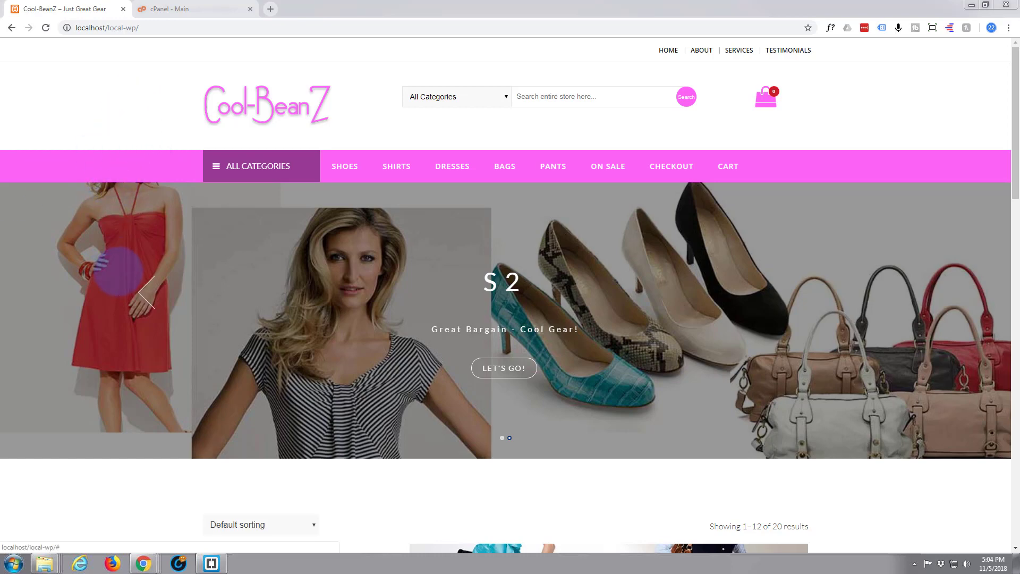
Step: Bring the C:\xampp\htdocs\local-wp Explorer window into view and marquee-select all its site files
{"action": "scroll", "coordinate": [72, 493], "scroll_direction": "down", "scroll_amount": 6}
{"action": "scroll", "coordinate": [75, 491], "scroll_direction": "down", "scroll_amount": 3}
{"action": "scroll", "coordinate": [75, 491], "scroll_direction": "up", "scroll_amount": 8}
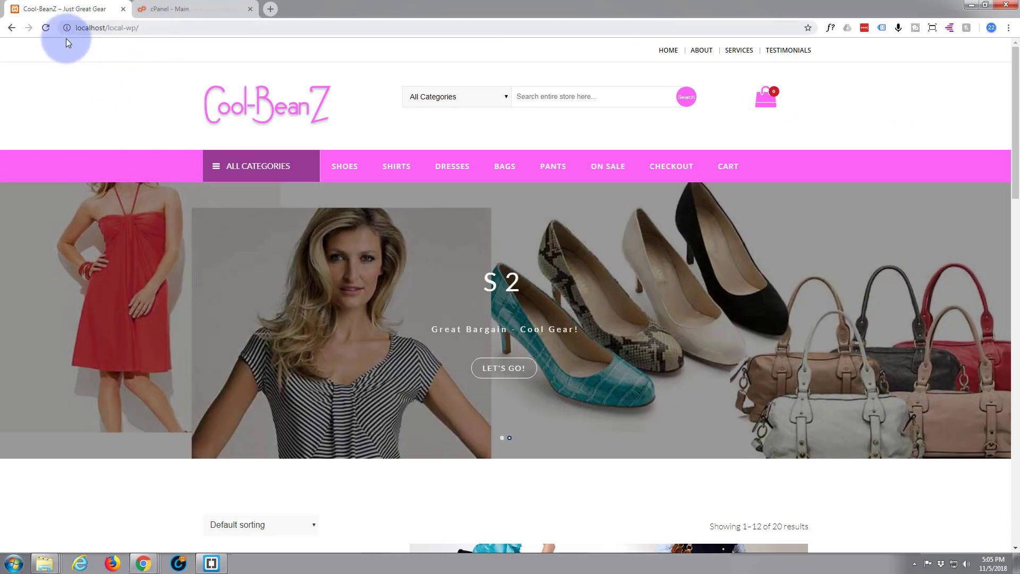
{"action": "scroll", "coordinate": [93, 82], "scroll_direction": "down", "scroll_amount": 10}
{"action": "scroll", "coordinate": [93, 82], "scroll_direction": "up", "scroll_amount": 10}
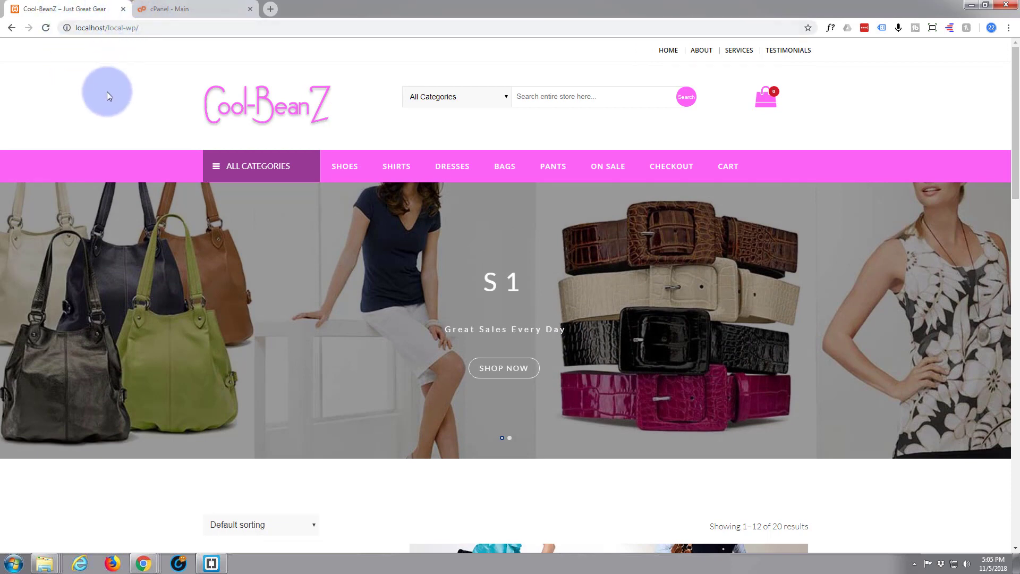
{"action": "scroll", "coordinate": [106, 96], "scroll_direction": "down", "scroll_amount": 1}
{"action": "scroll", "coordinate": [107, 96], "scroll_direction": "up", "scroll_amount": 1}
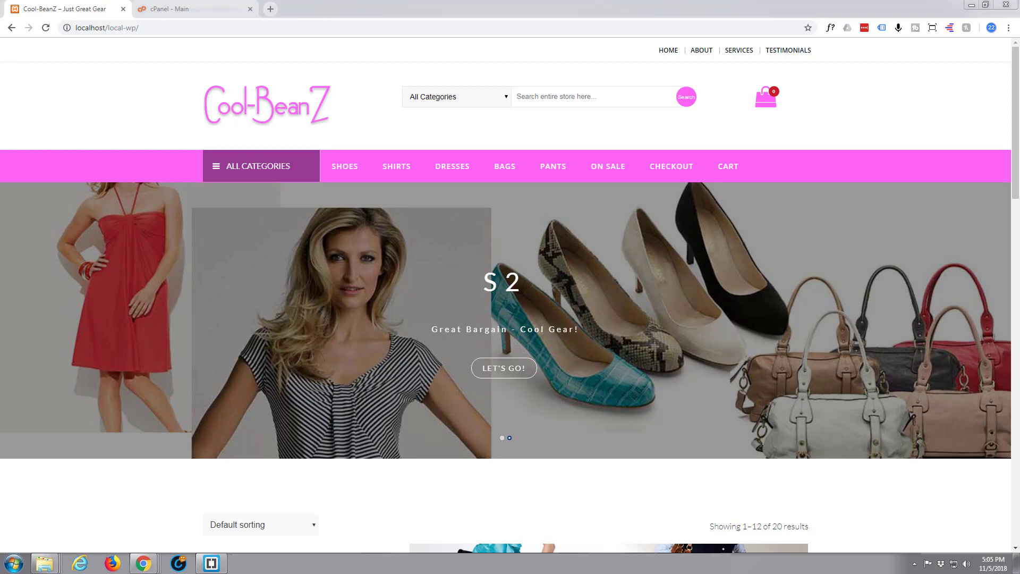
{"action": "left_click_drag", "start_coordinate": [0, 74], "coordinate": [386, 73]}
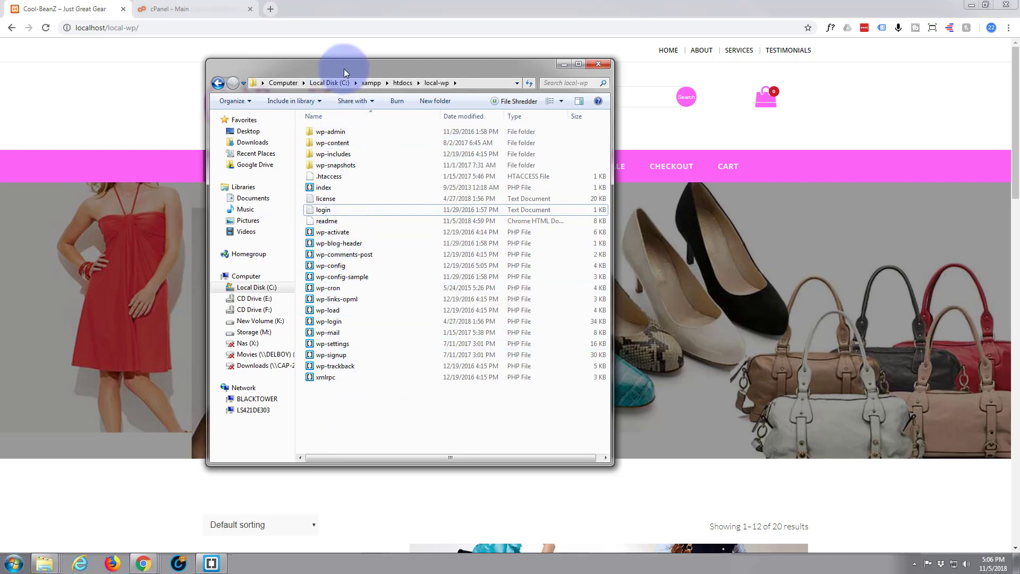
{"action": "left_click_drag", "start_coordinate": [346, 68], "coordinate": [362, 68]}
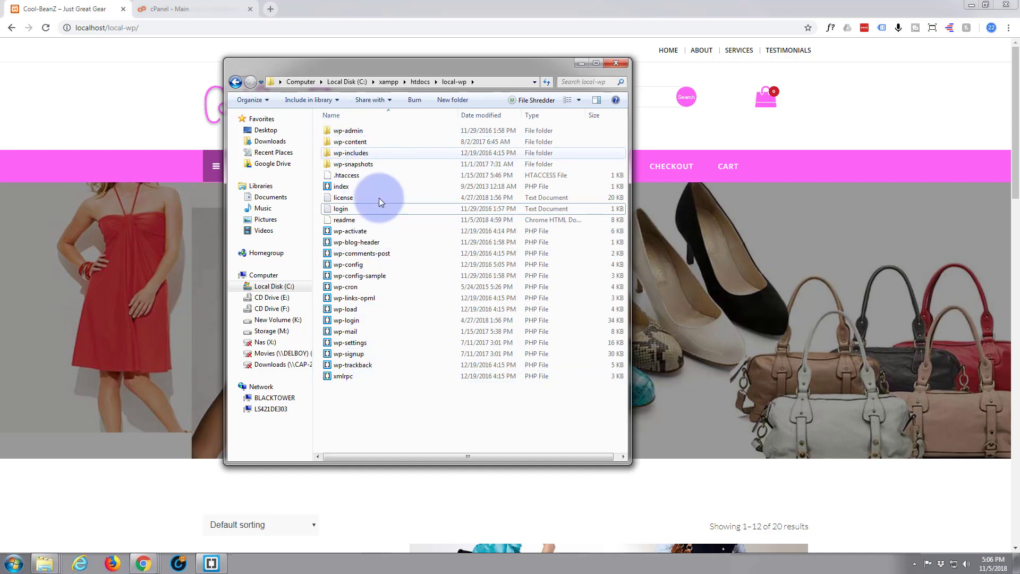
{"action": "left_click_drag", "start_coordinate": [346, 398], "coordinate": [345, 129]}
Step: Compress the selected site files with WinRAR into local-wp.zip in ZIP format, then hide Explorer
{"action": "right_click", "coordinate": [346, 131]}
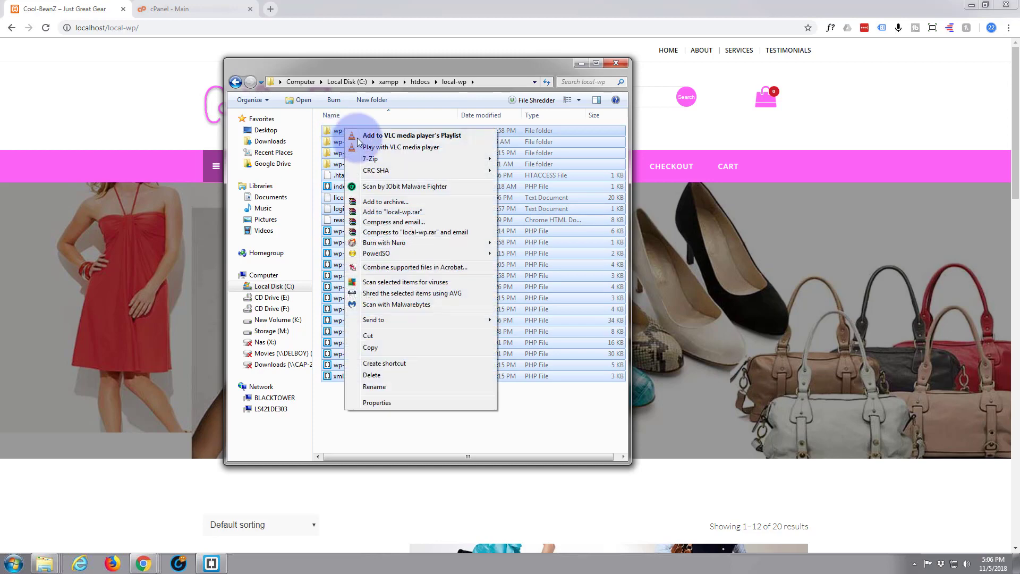
{"action": "left_click", "coordinate": [378, 202]}
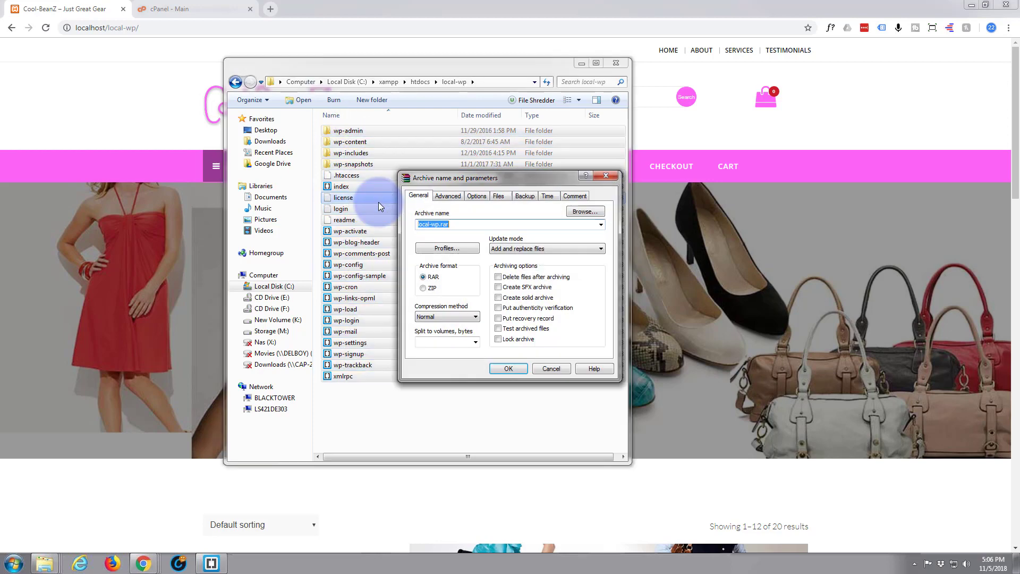
{"action": "left_click", "coordinate": [423, 288]}
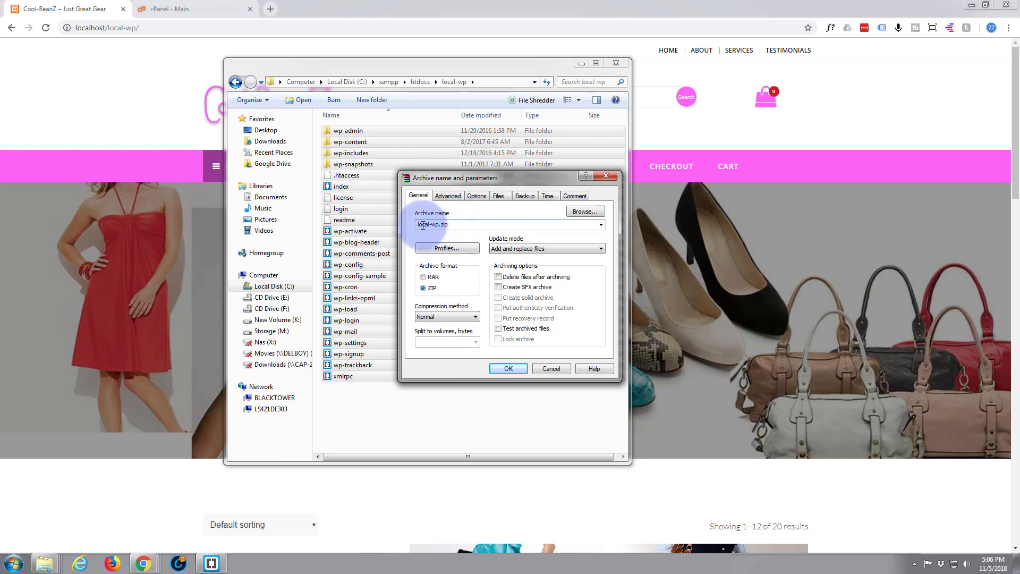
{"action": "left_click", "coordinate": [509, 369]}
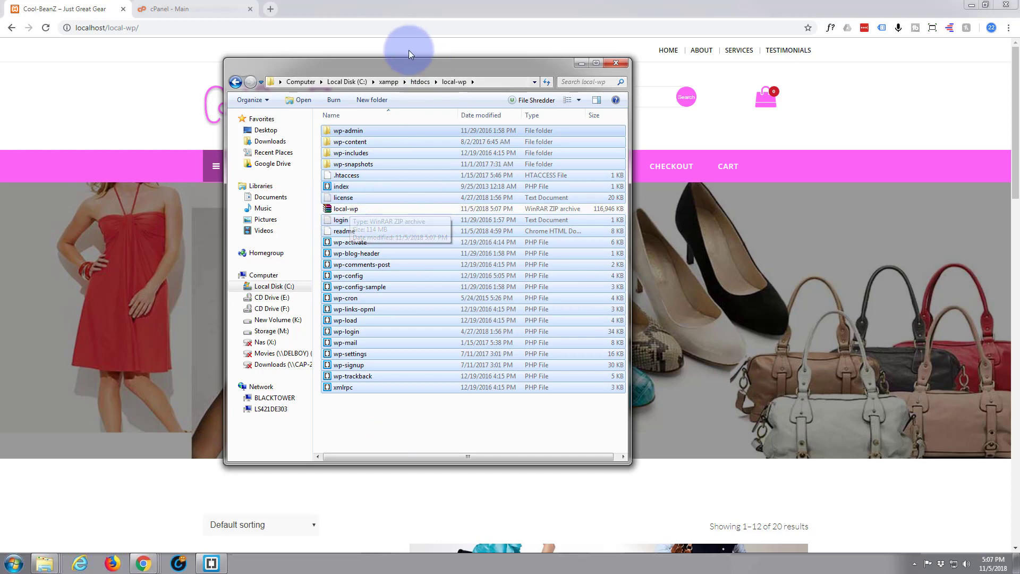
{"action": "left_click_drag", "start_coordinate": [404, 56], "coordinate": [1, 32]}
{"action": "key", "text": "alt+Tab"}
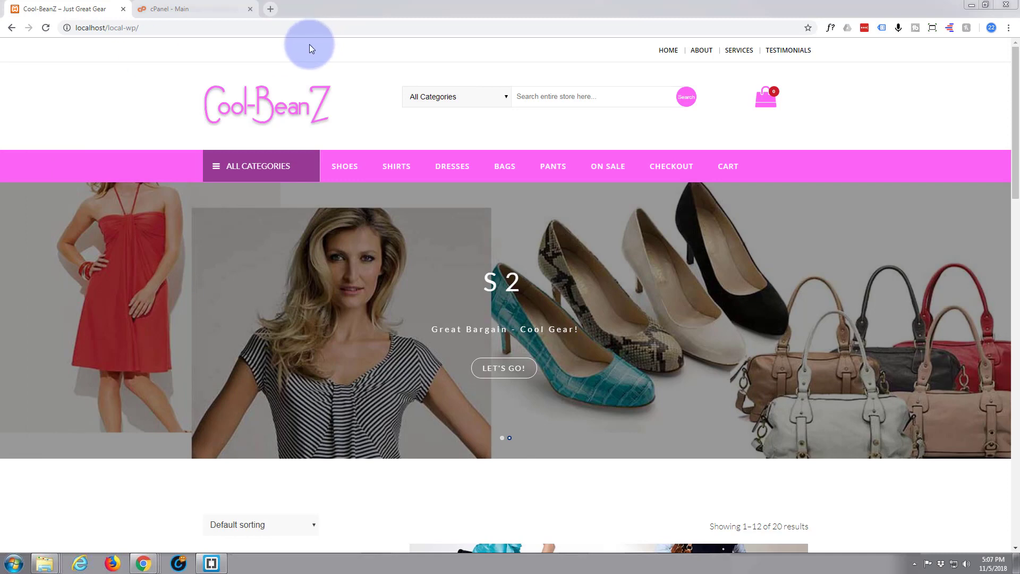
Step: Load the XAMPP 1.8.3 welcome page at localhost/xampp in a new Chrome tab
{"action": "left_click", "coordinate": [271, 11]}
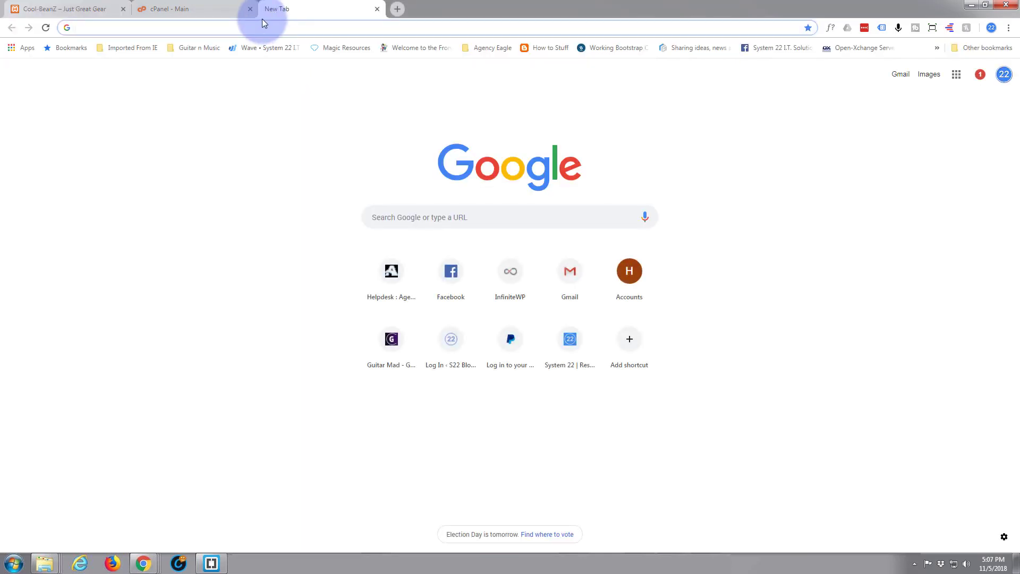
{"action": "type", "text": "local"}
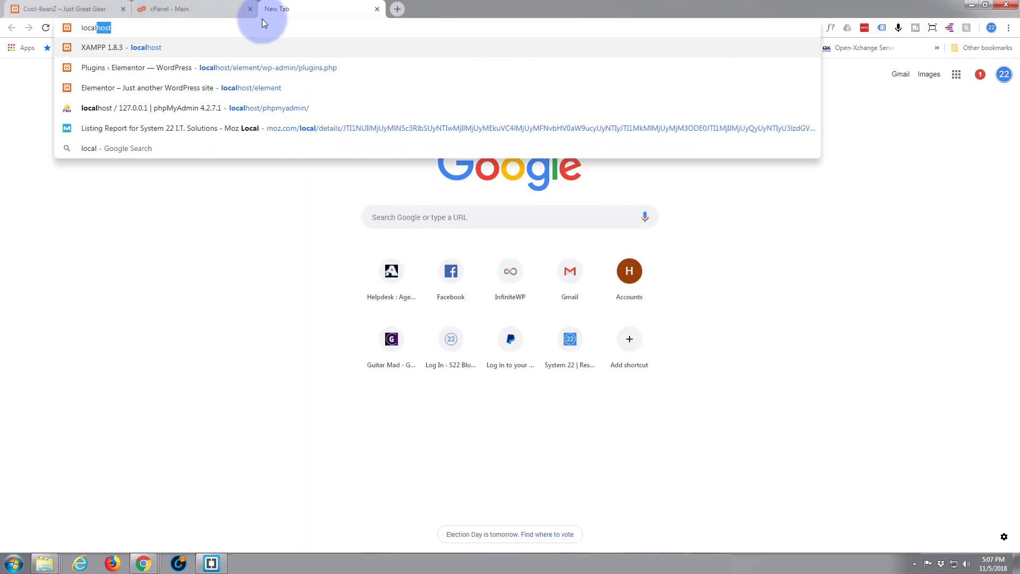
{"action": "type", "text": "host"}
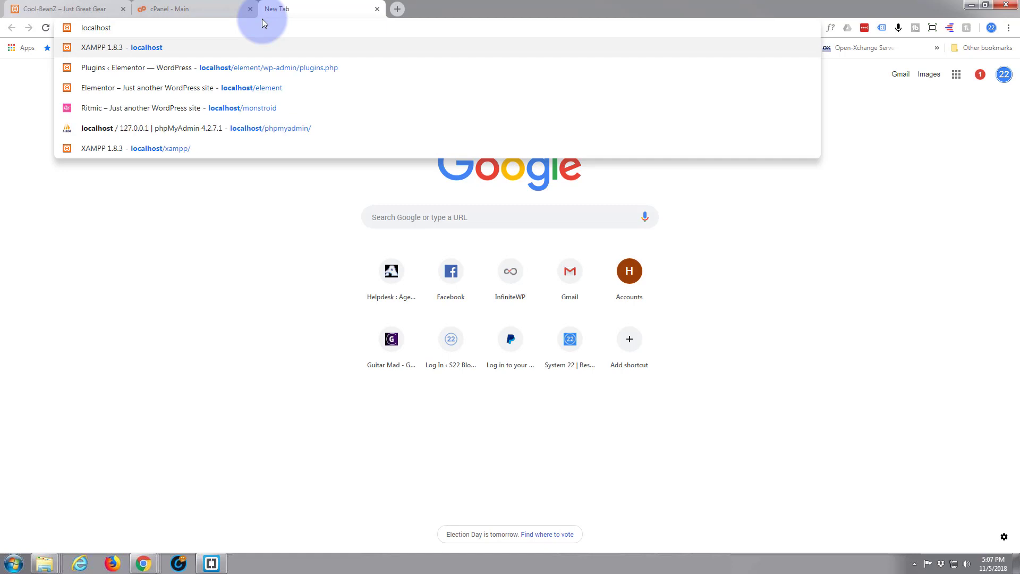
{"action": "left_click", "coordinate": [179, 44]}
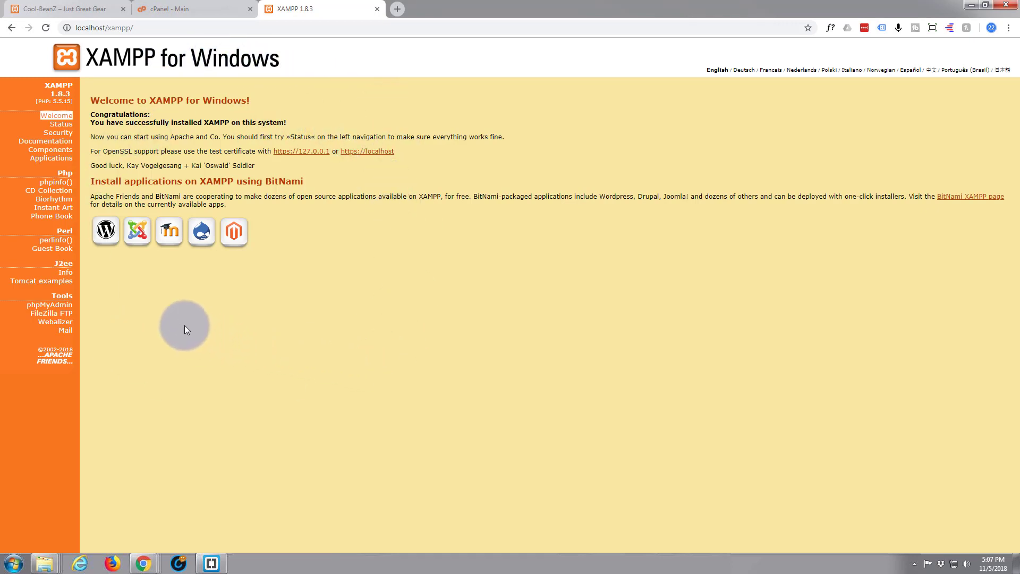
Step: Export the local-wp database from phpMyAdmin as a Quick-method SQL download
{"action": "left_click", "coordinate": [50, 305]}
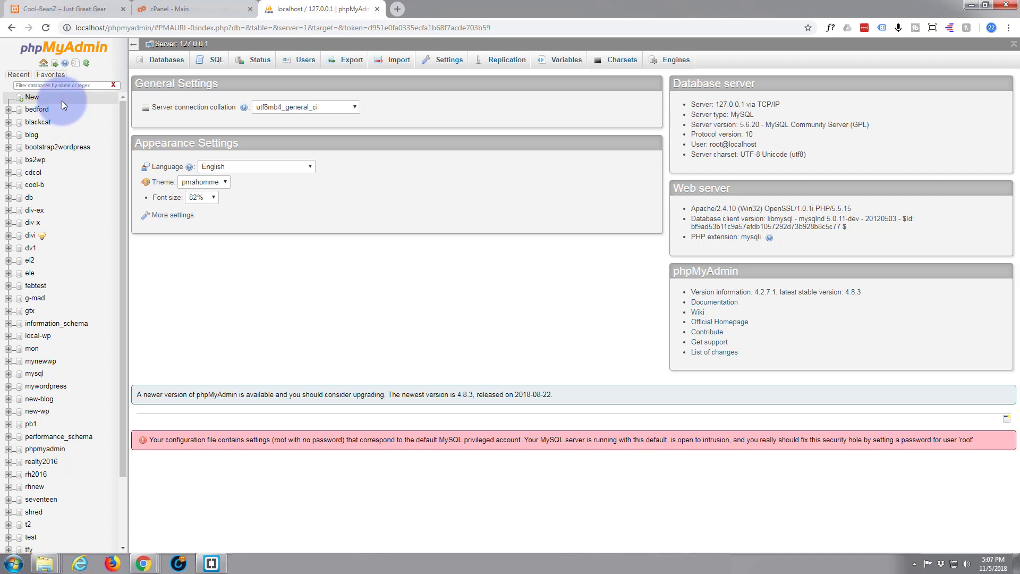
{"action": "left_click", "coordinate": [36, 336]}
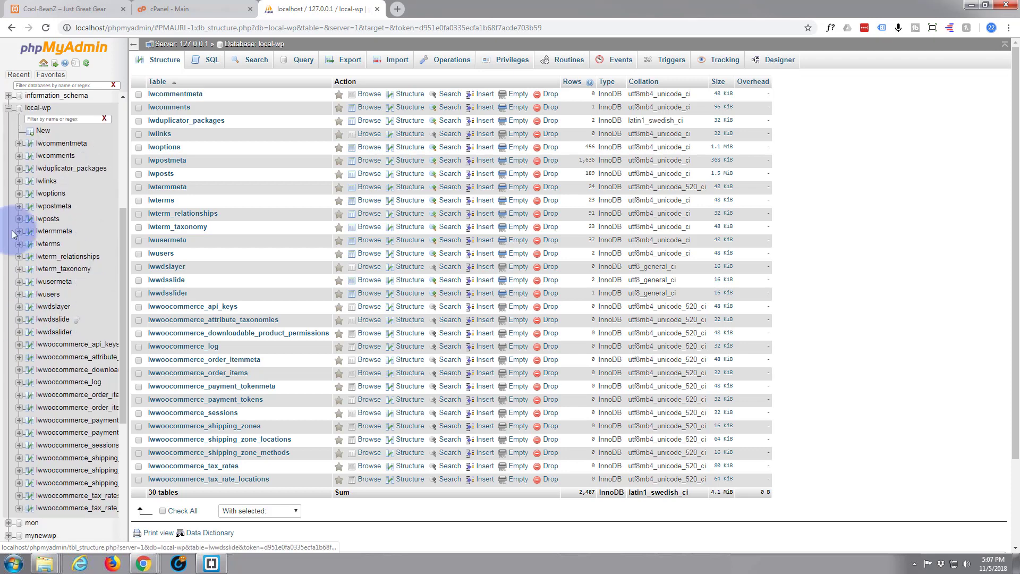
{"action": "left_click", "coordinate": [351, 62]}
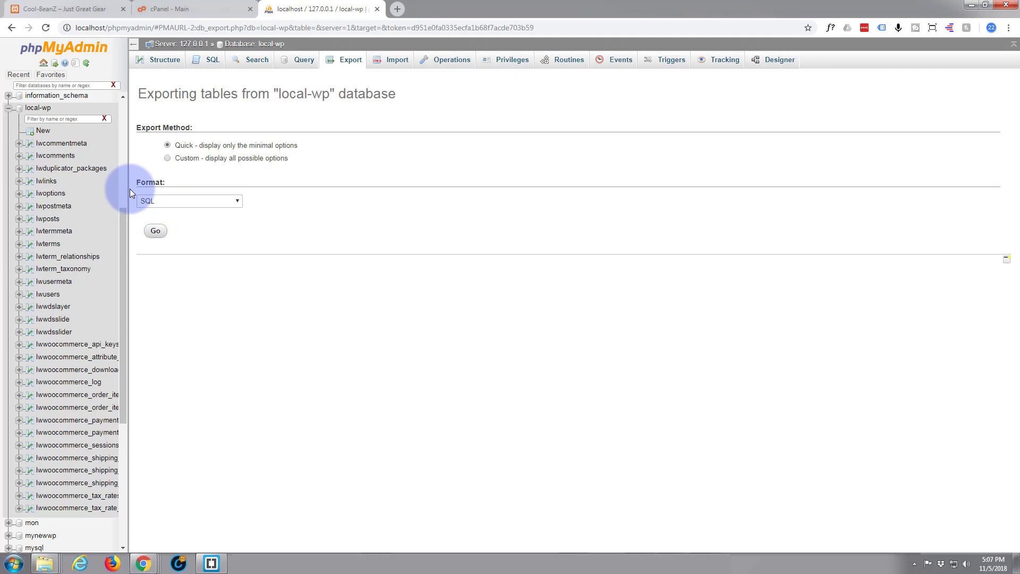
{"action": "left_click", "coordinate": [156, 231]}
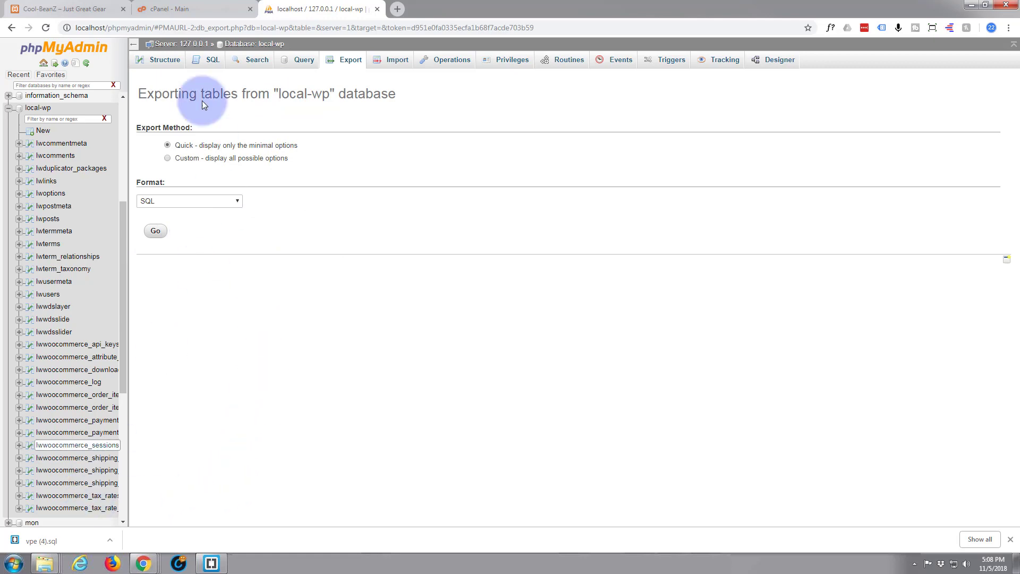
Step: Go to the cPanel - Main dashboard and open File Manager on the home directory
{"action": "left_click", "coordinate": [184, 9]}
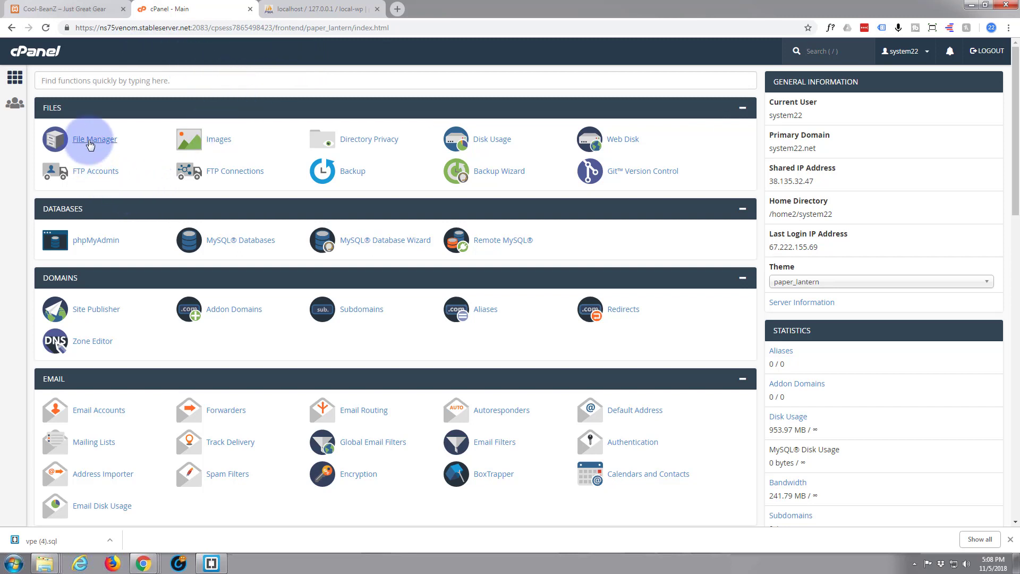
{"action": "left_click", "coordinate": [96, 141]}
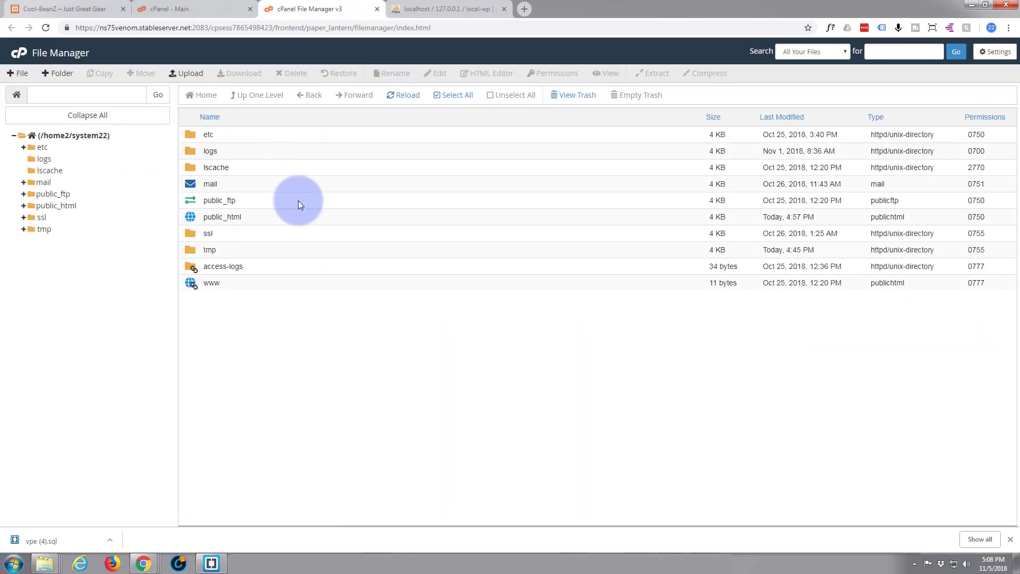
Step: Make a new folder named local-wp inside public_html and open it
{"action": "double_click", "coordinate": [192, 219]}
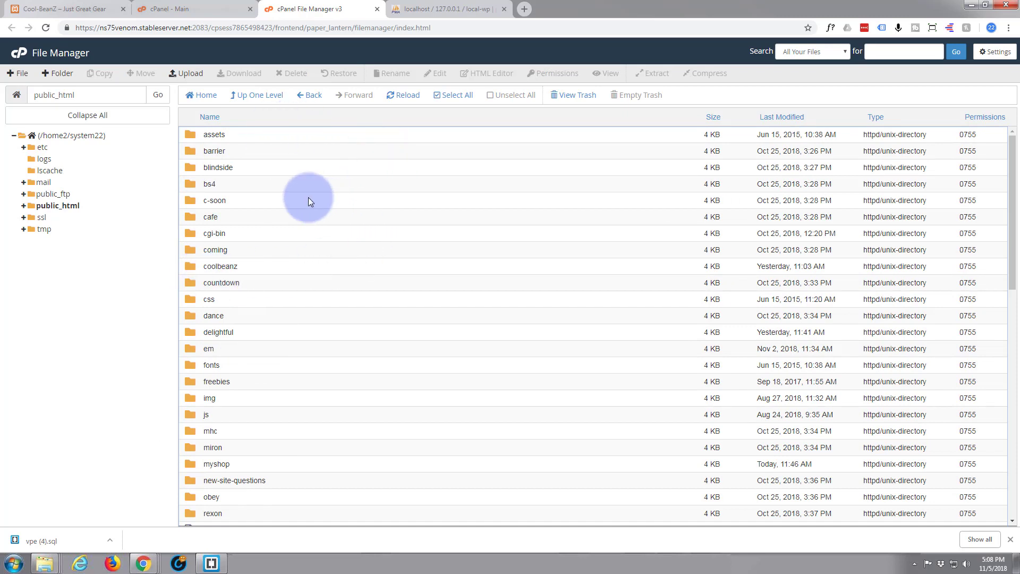
{"action": "left_click", "coordinate": [56, 75]}
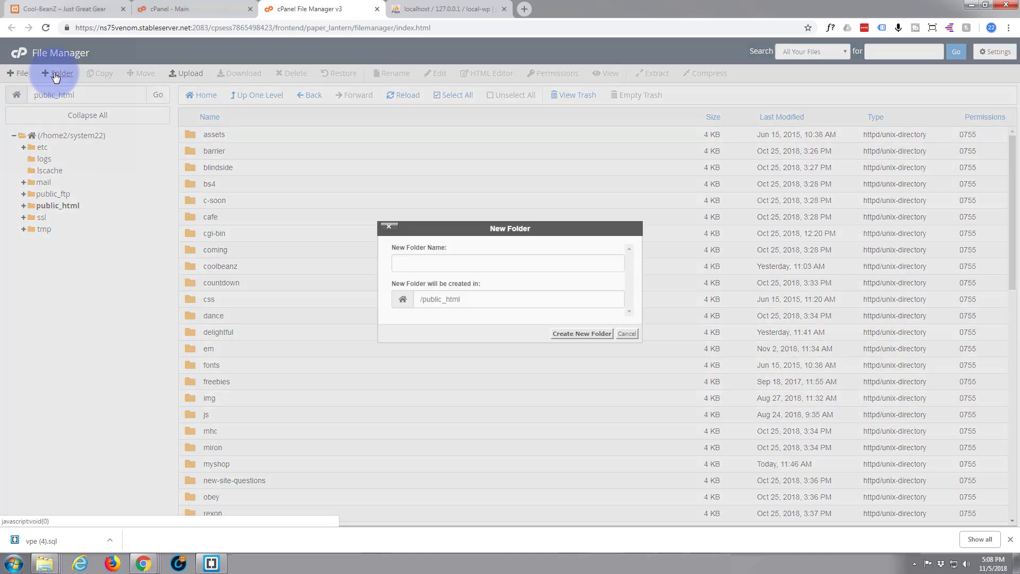
{"action": "left_click", "coordinate": [455, 245]}
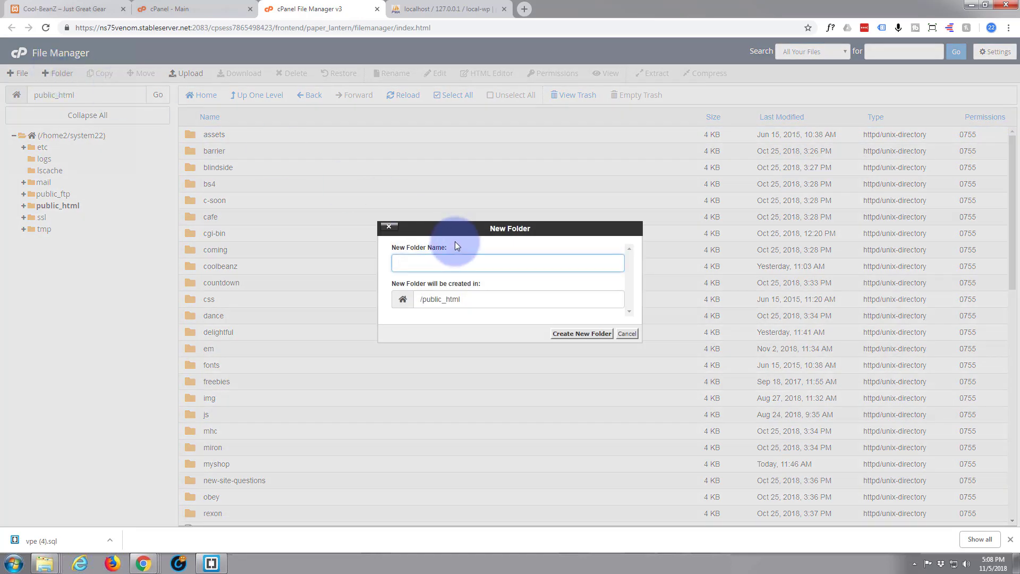
{"action": "type", "text": "local-wp"}
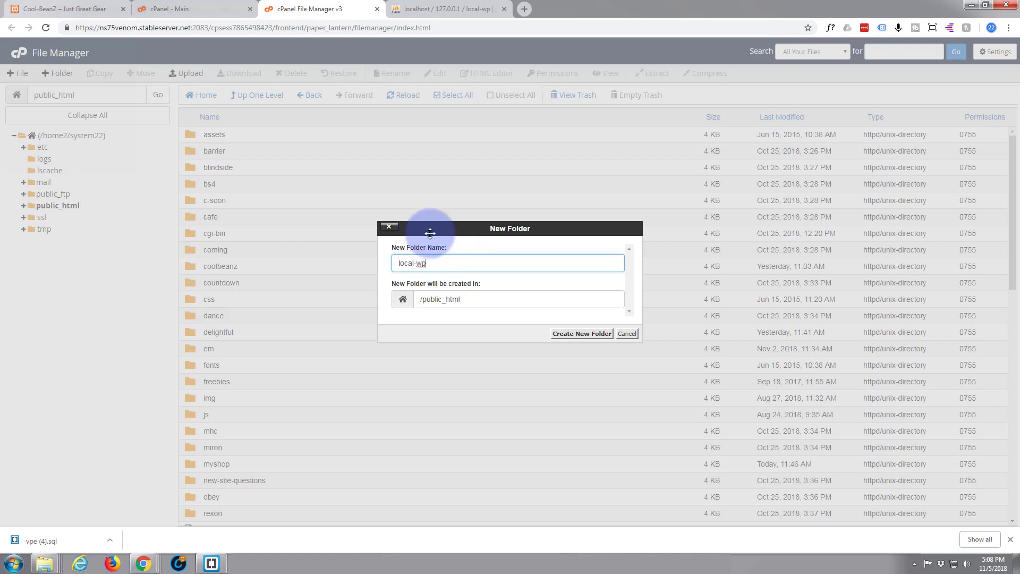
{"action": "left_click", "coordinate": [571, 334]}
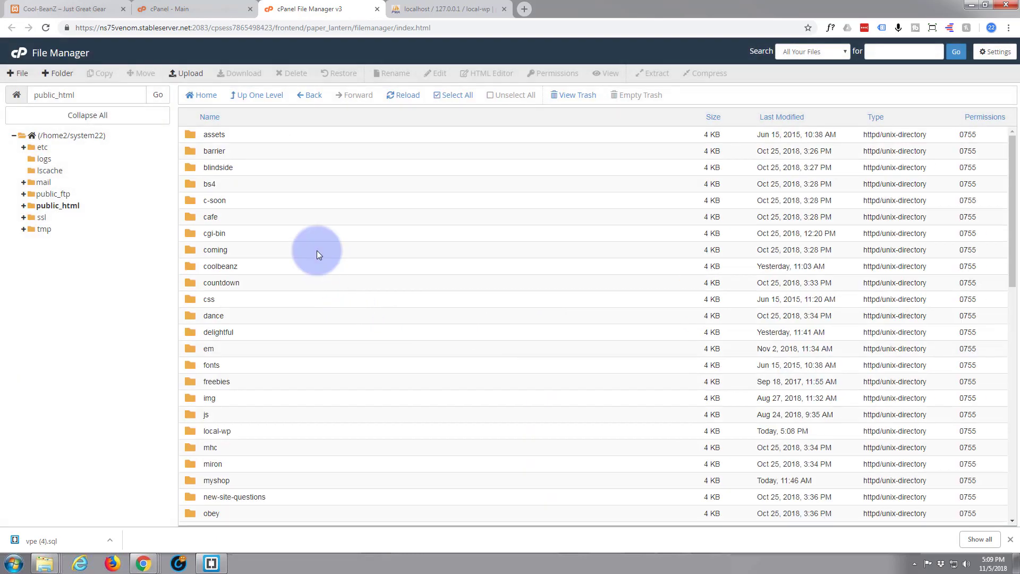
{"action": "scroll", "coordinate": [247, 280], "scroll_direction": "down", "scroll_amount": 3}
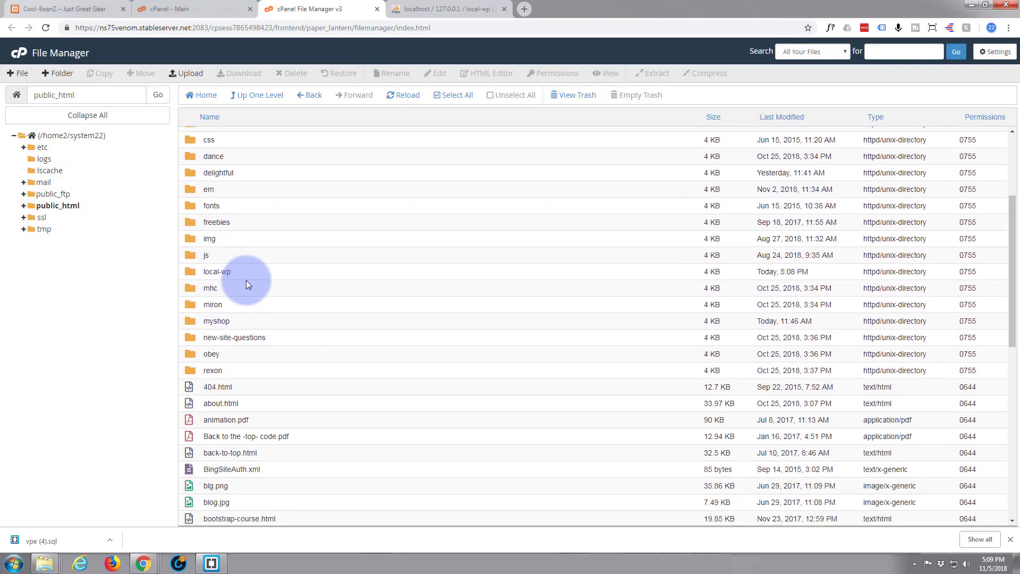
{"action": "double_click", "coordinate": [189, 272]}
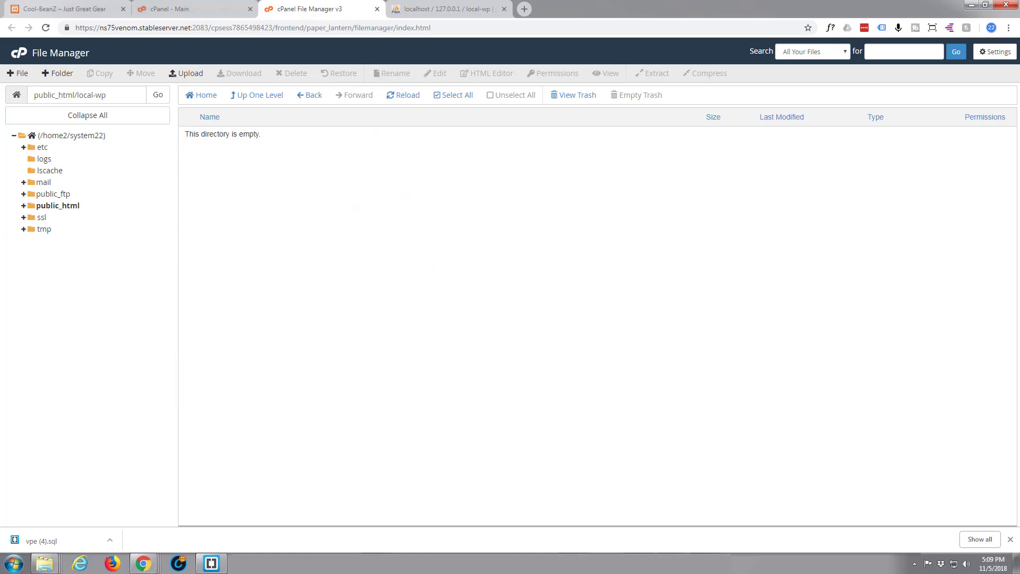
Step: Drag local-wp.zip from Explorer onto the File Upload page to upload it to public_html/local-wp
{"action": "key", "text": "alt+Tab"}
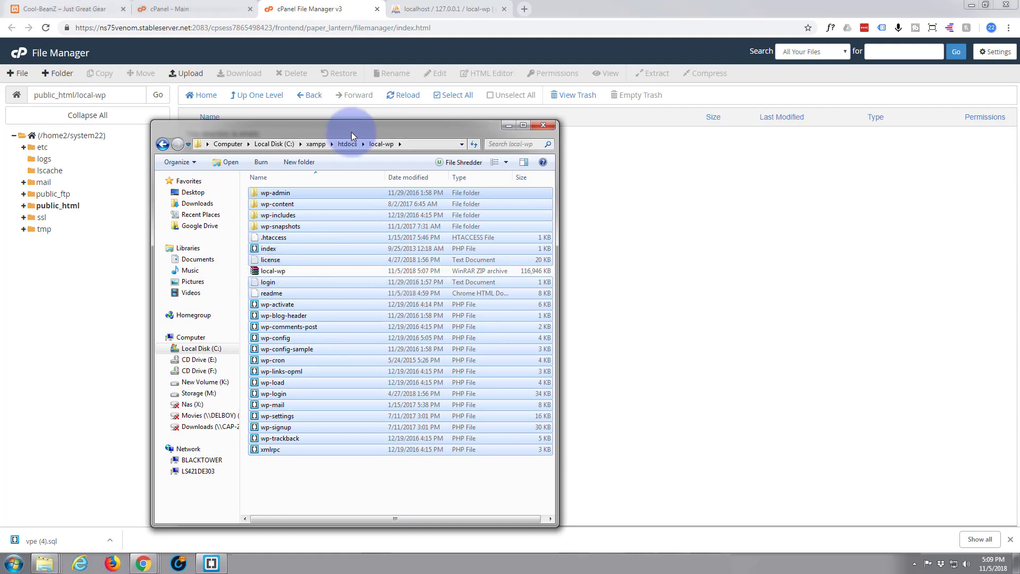
{"action": "left_click", "coordinate": [341, 115]}
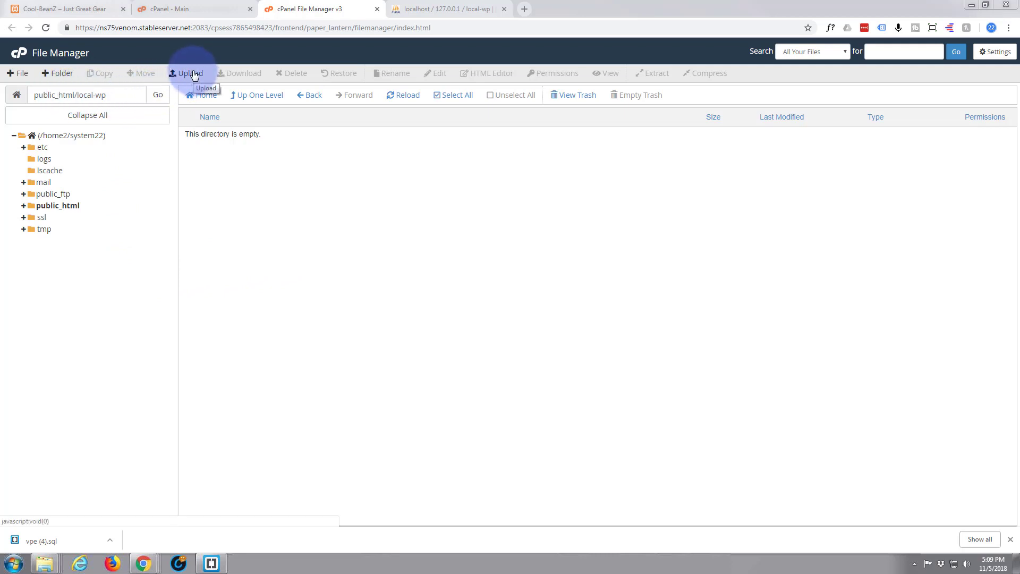
{"action": "left_click", "coordinate": [195, 74]}
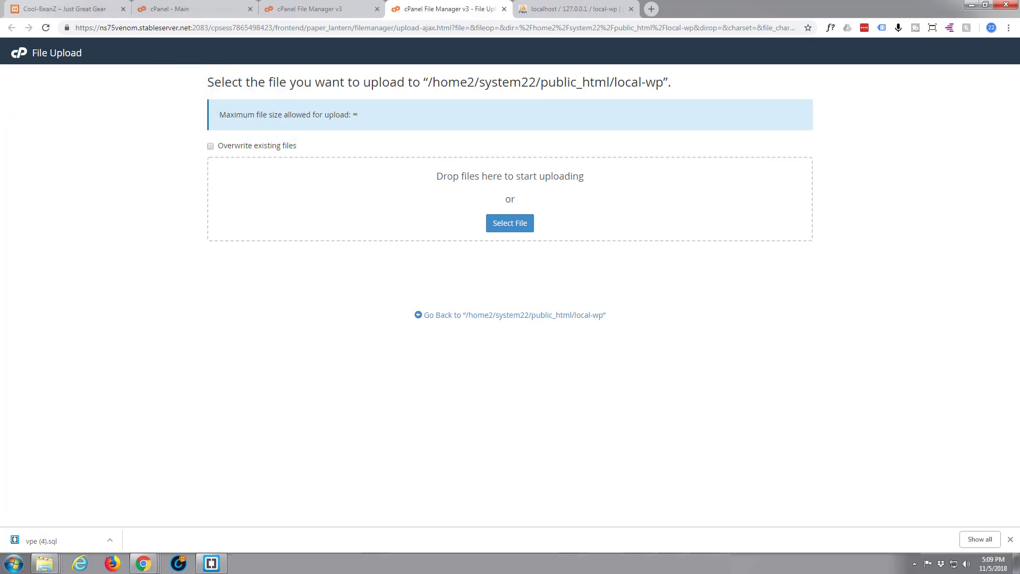
{"action": "left_click_drag", "start_coordinate": [522, 183], "coordinate": [509, 210]}
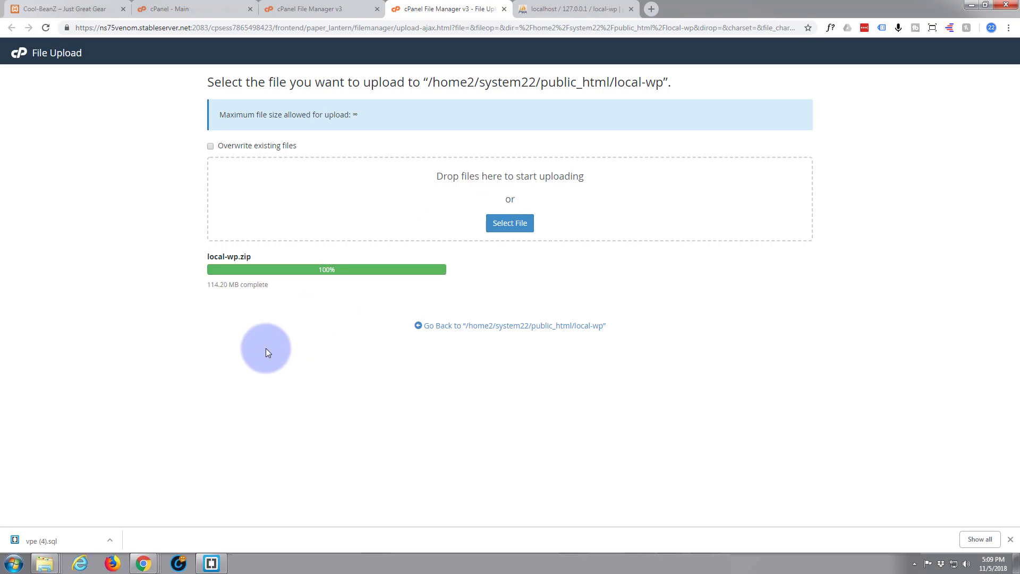
Step: Extract local-wp.zip into public_html/local-wp, reload the listing, and select the archive
{"action": "left_click", "coordinate": [569, 330]}
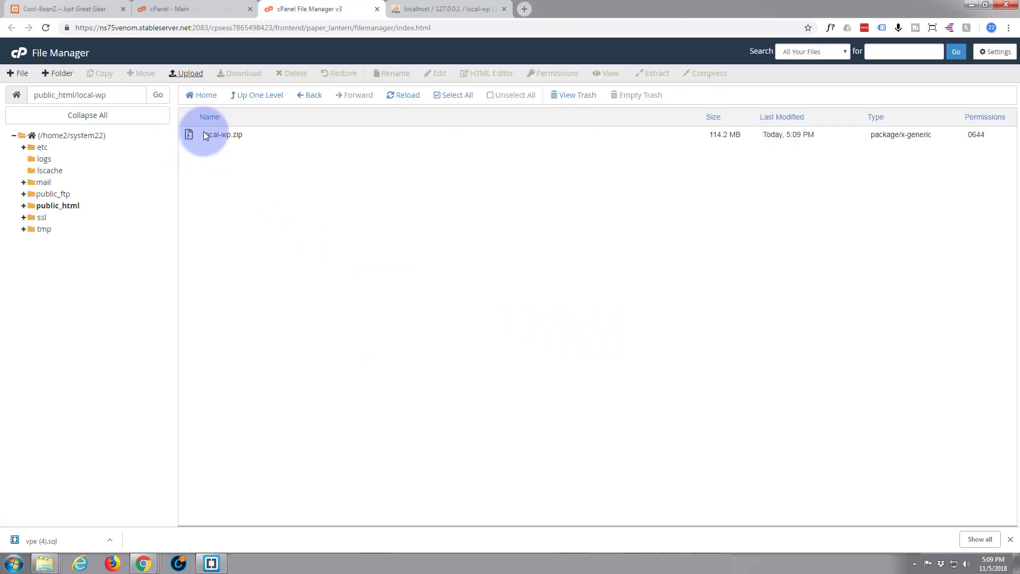
{"action": "right_click", "coordinate": [188, 138]}
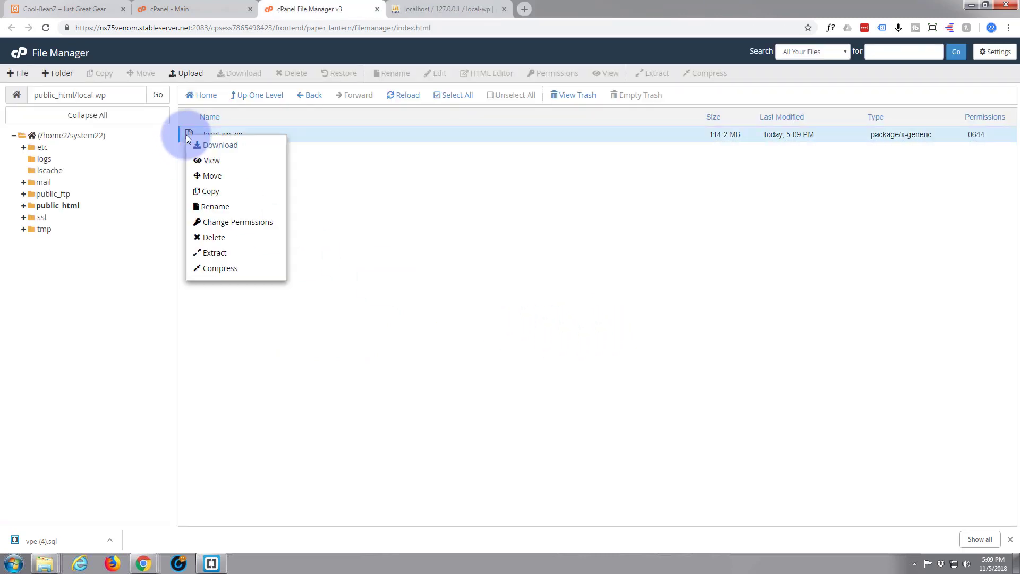
{"action": "left_click", "coordinate": [230, 256]}
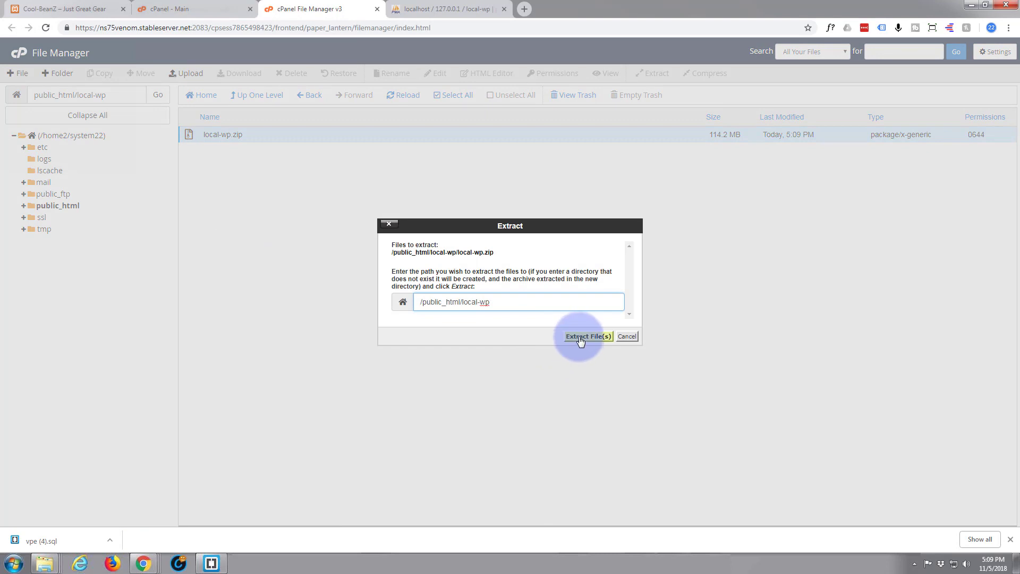
{"action": "left_click", "coordinate": [582, 337]}
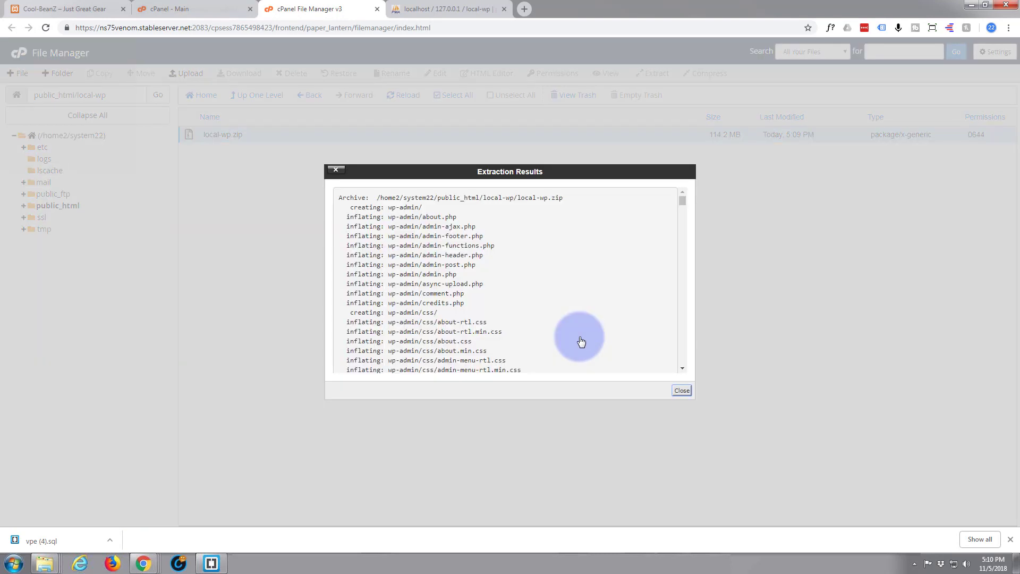
{"action": "left_click", "coordinate": [682, 391]}
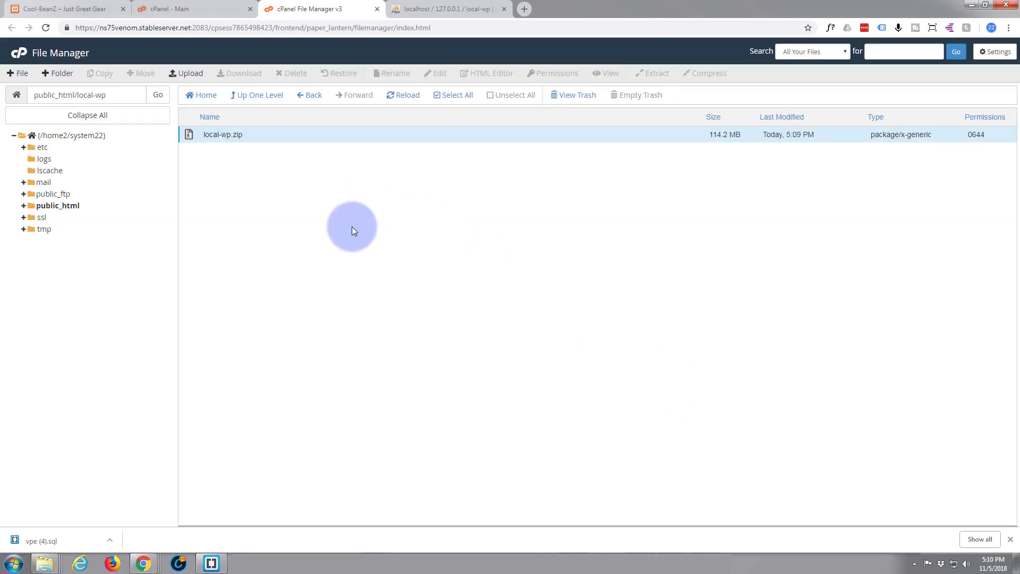
{"action": "left_click", "coordinate": [407, 98]}
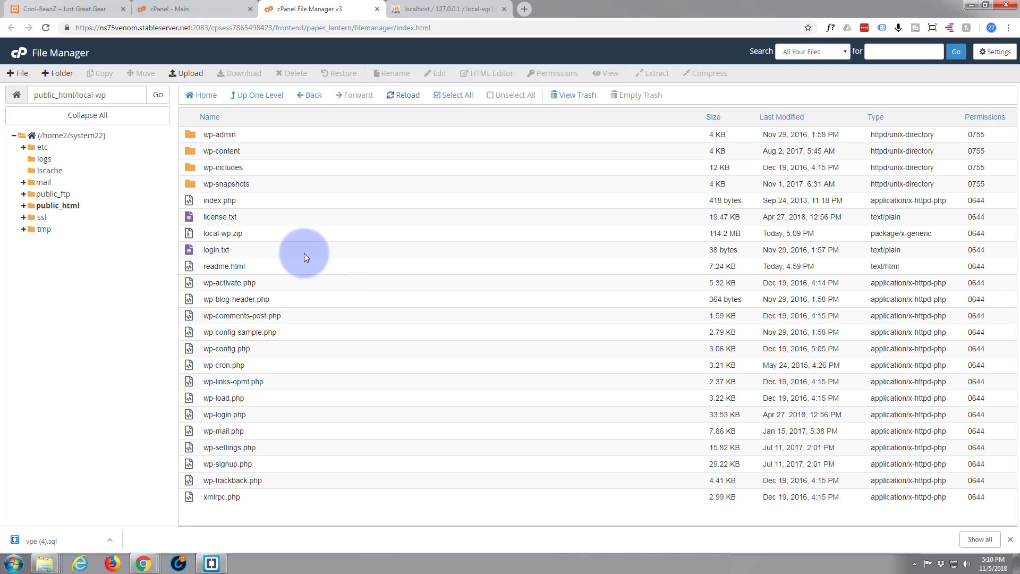
{"action": "left_click", "coordinate": [211, 233]}
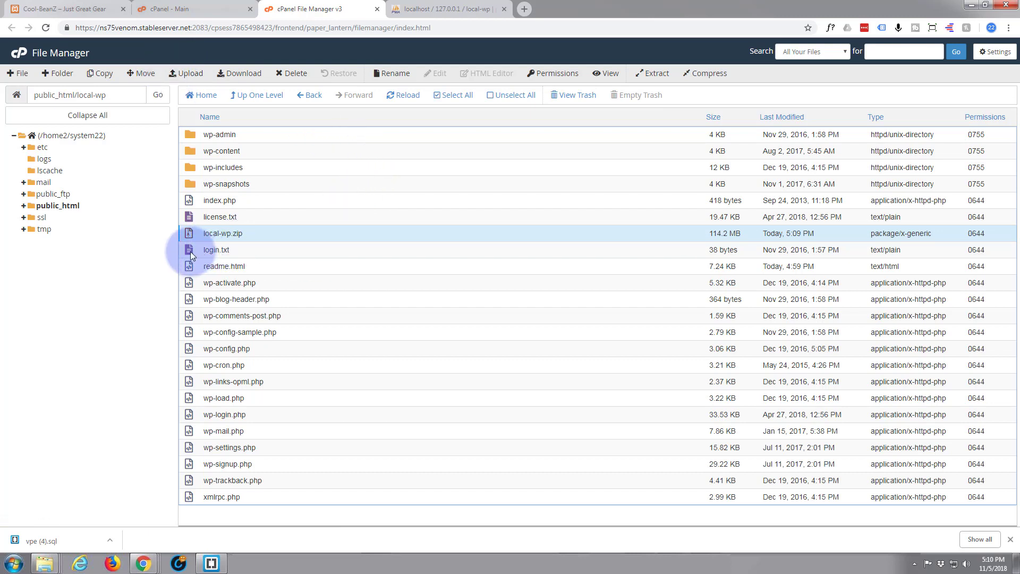
Step: Delete local-wp.zip and login.txt, skipping the trash
{"action": "left_click", "coordinate": [190, 249], "text": "ctrl"}
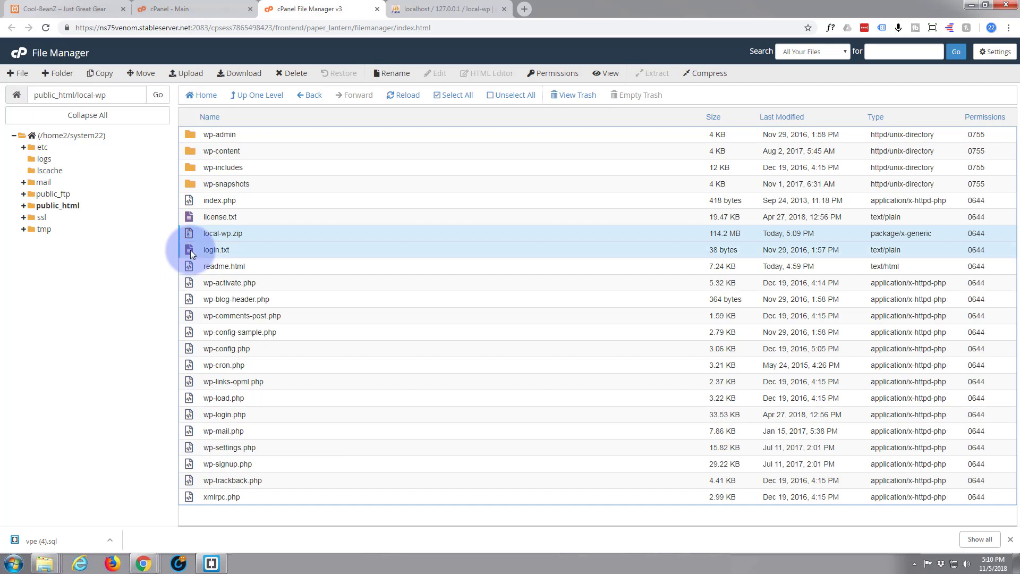
{"action": "left_click", "coordinate": [291, 75]}
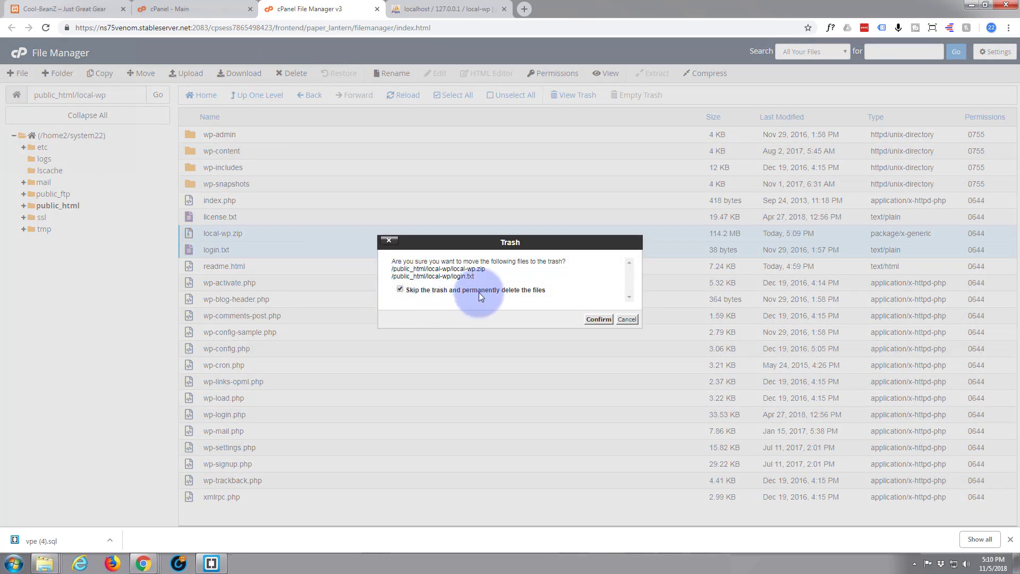
{"action": "left_click", "coordinate": [599, 320]}
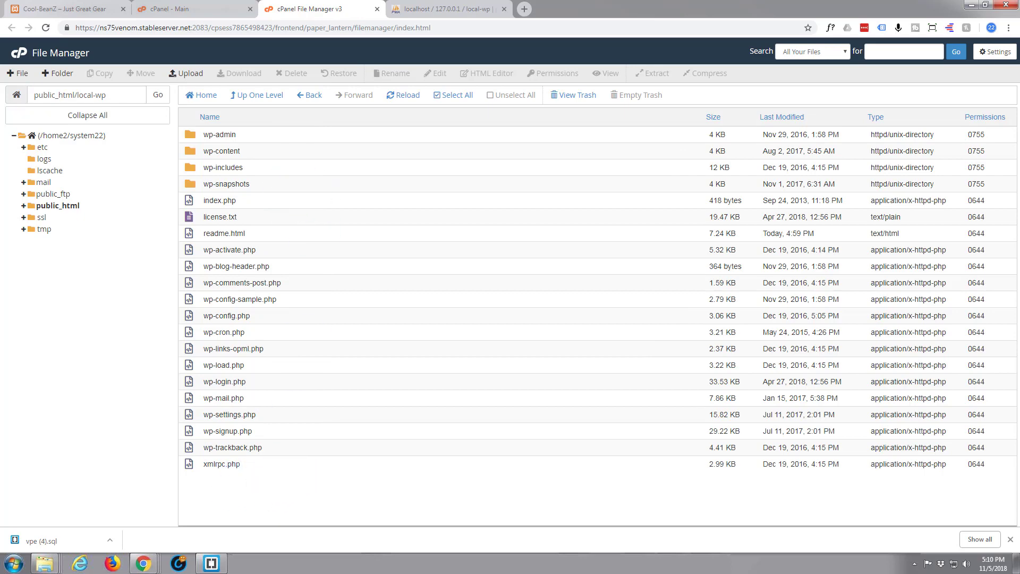
{"action": "key", "text": "alt+Tab"}
{"action": "left_click_drag", "start_coordinate": [534, 62], "coordinate": [644, 79]}
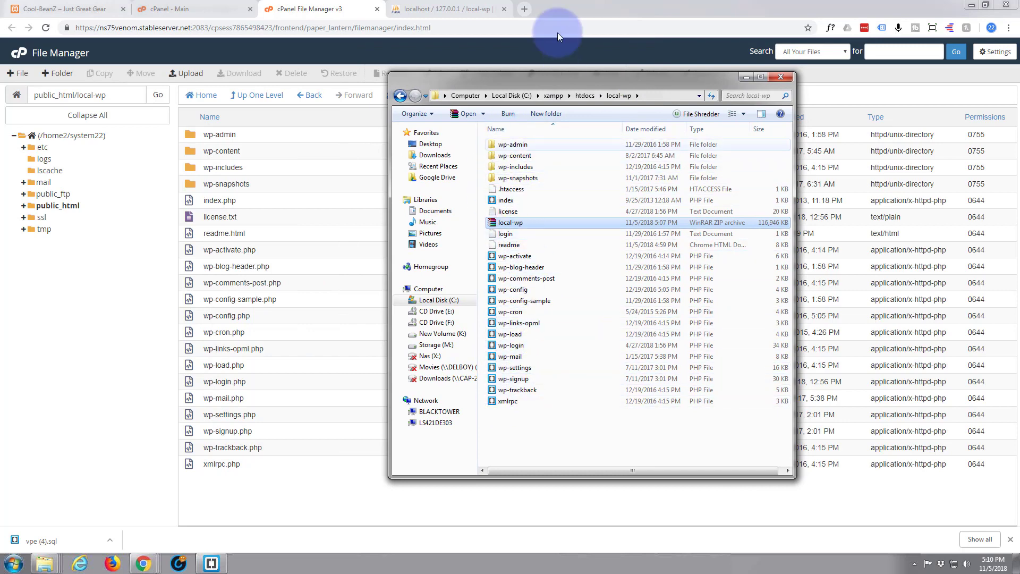
{"action": "left_click_drag", "start_coordinate": [549, 78], "coordinate": [5, 127]}
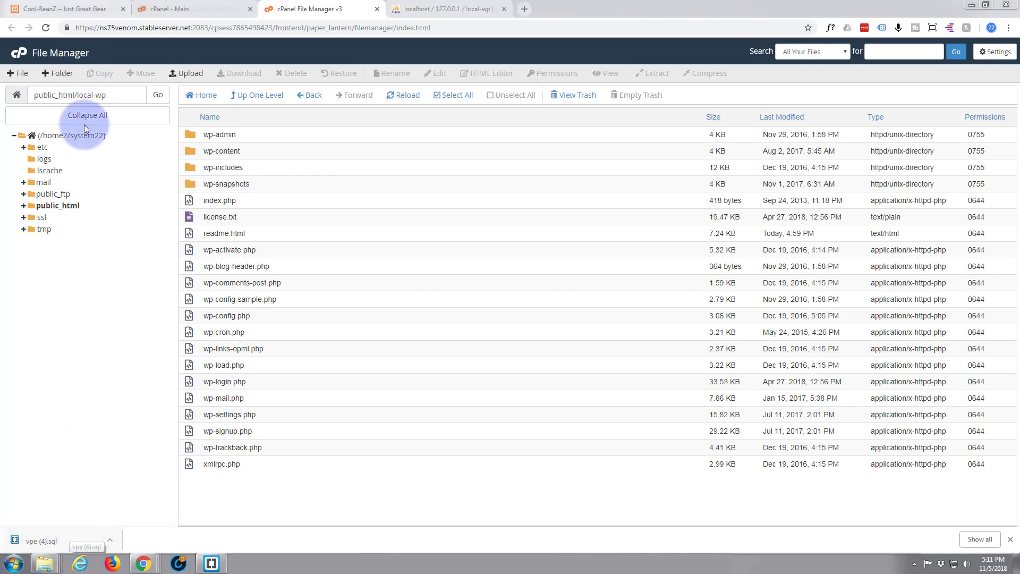
Step: Enter local-wp as the new database name in cPanel's MySQL Database Wizard
{"action": "left_click", "coordinate": [175, 9]}
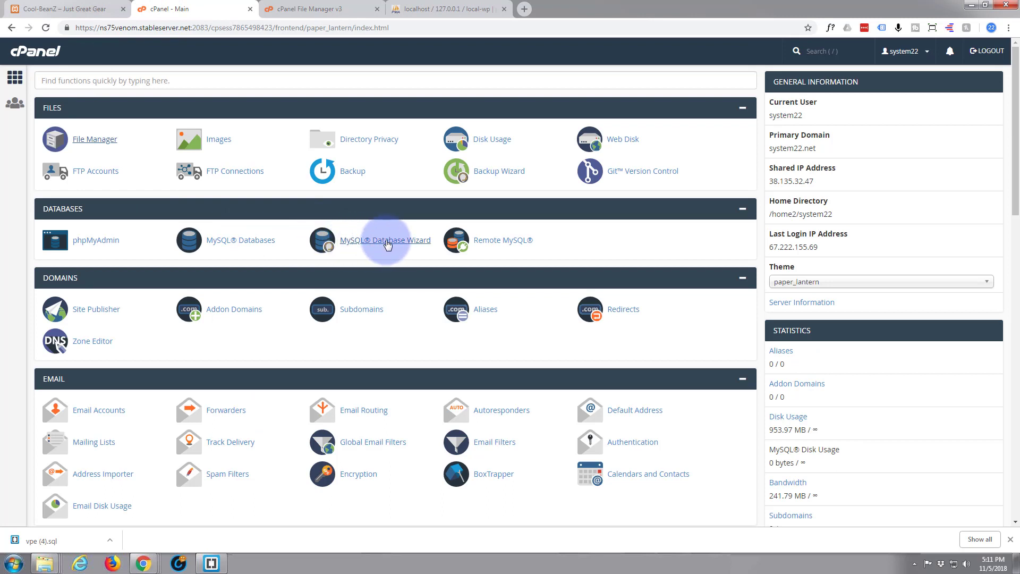
{"action": "left_click", "coordinate": [388, 244]}
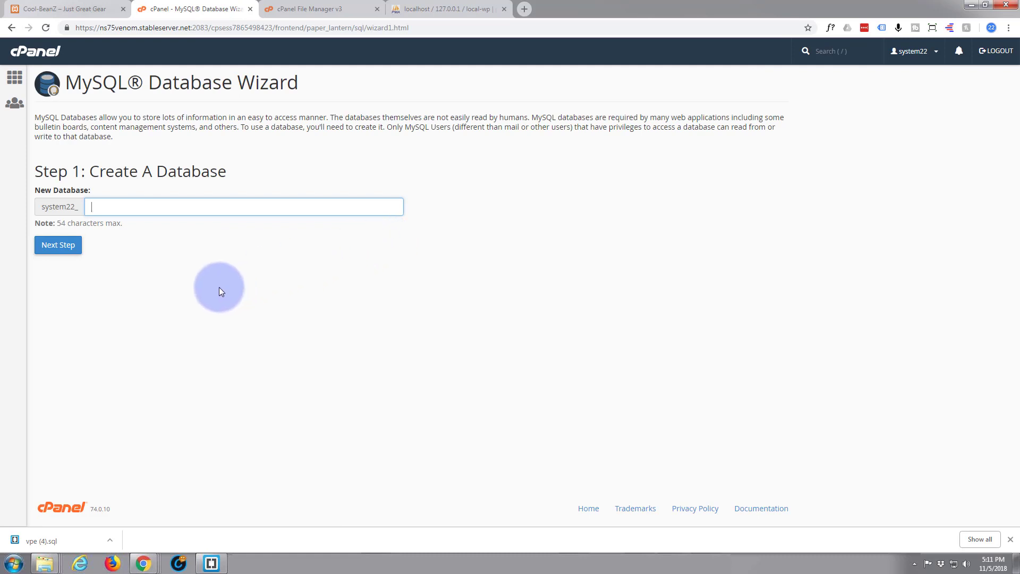
{"action": "type", "text": "local-wp"}
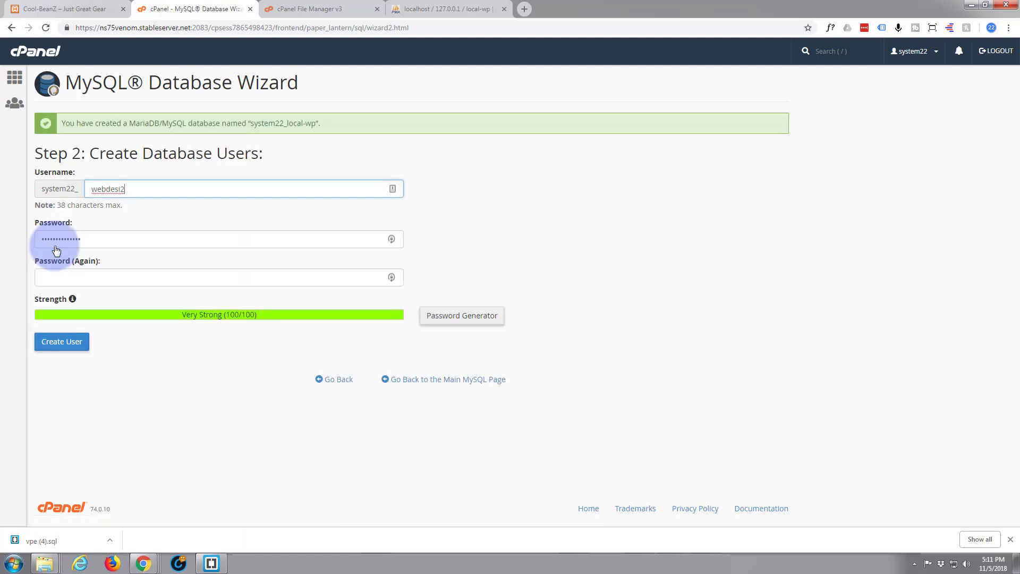
Step: Create the MySQL user local-wp, entering a new password in both password fields
{"action": "left_click_drag", "start_coordinate": [126, 189], "coordinate": [95, 190]}
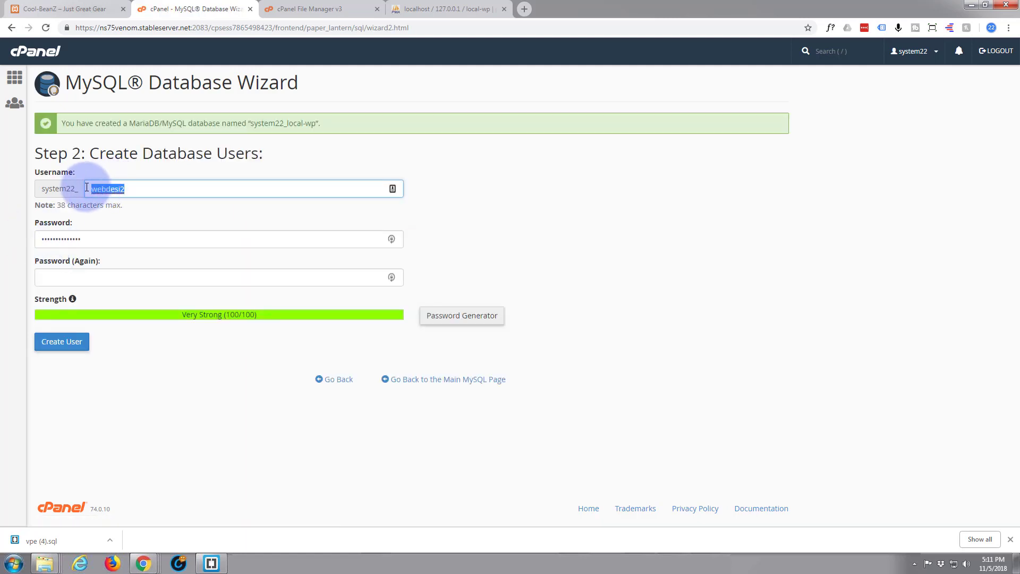
{"action": "type", "text": "local-wp"}
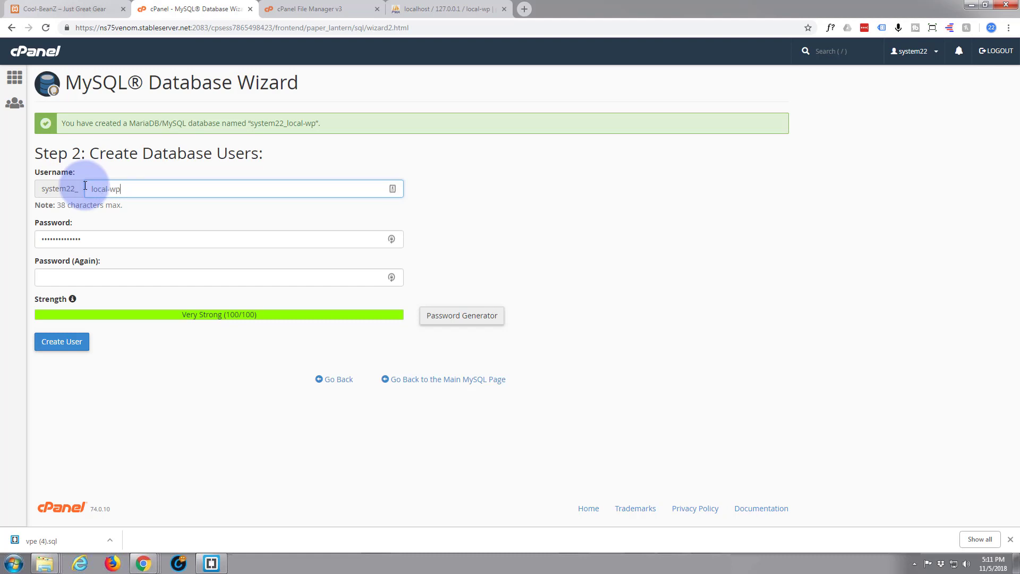
{"action": "left_click", "coordinate": [159, 209]}
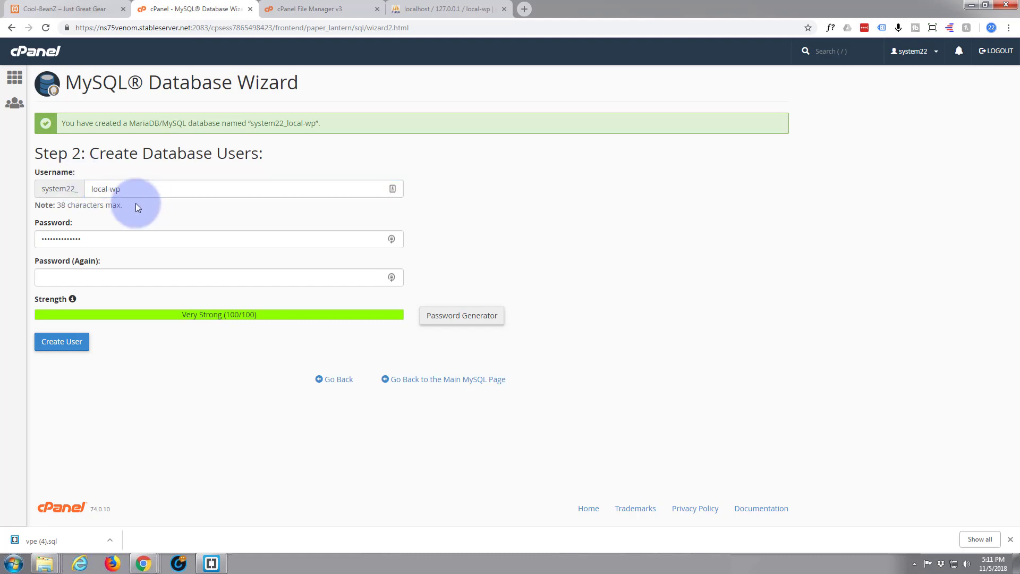
{"action": "left_click_drag", "start_coordinate": [87, 238], "coordinate": [33, 241]}
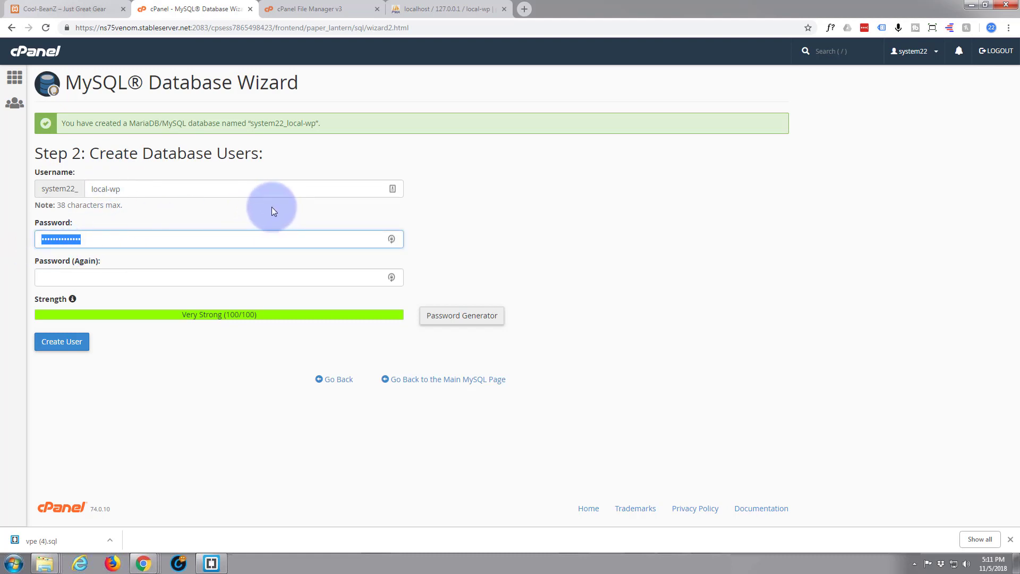
{"action": "type", "text": "test"}
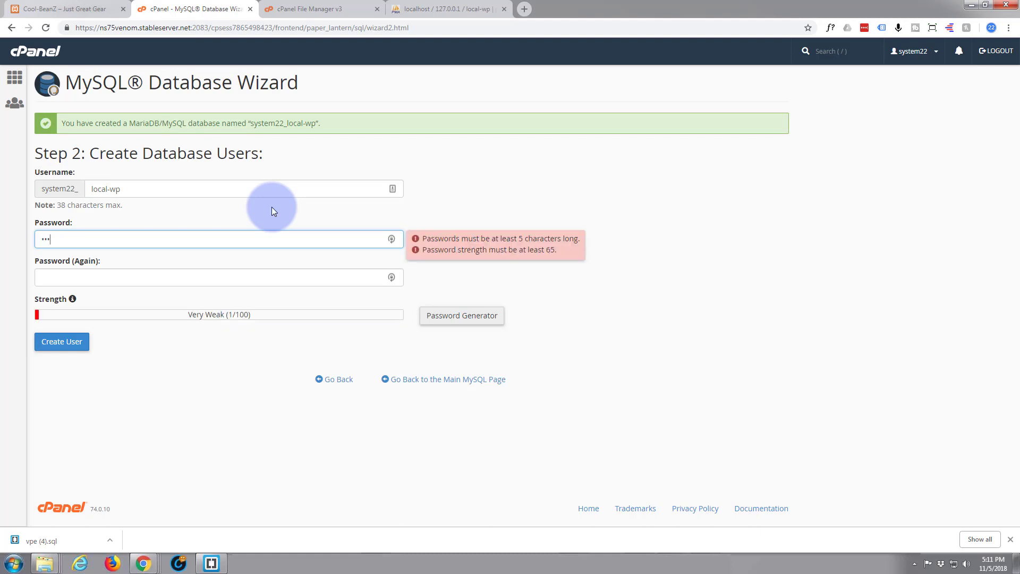
{"action": "type", "text": "12"}
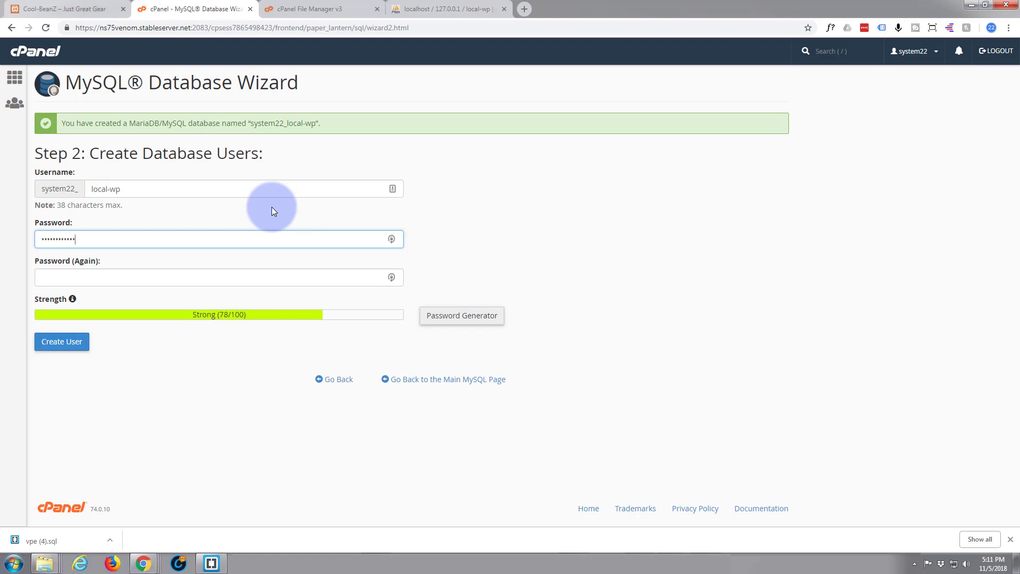
{"action": "left_click", "coordinate": [51, 277]}
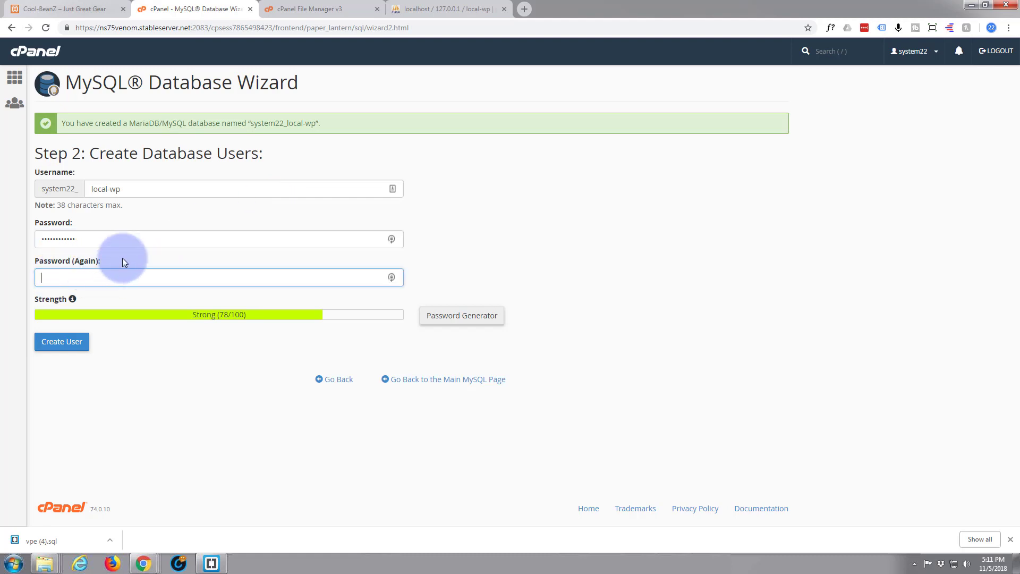
{"action": "type", "text": "••••••"}
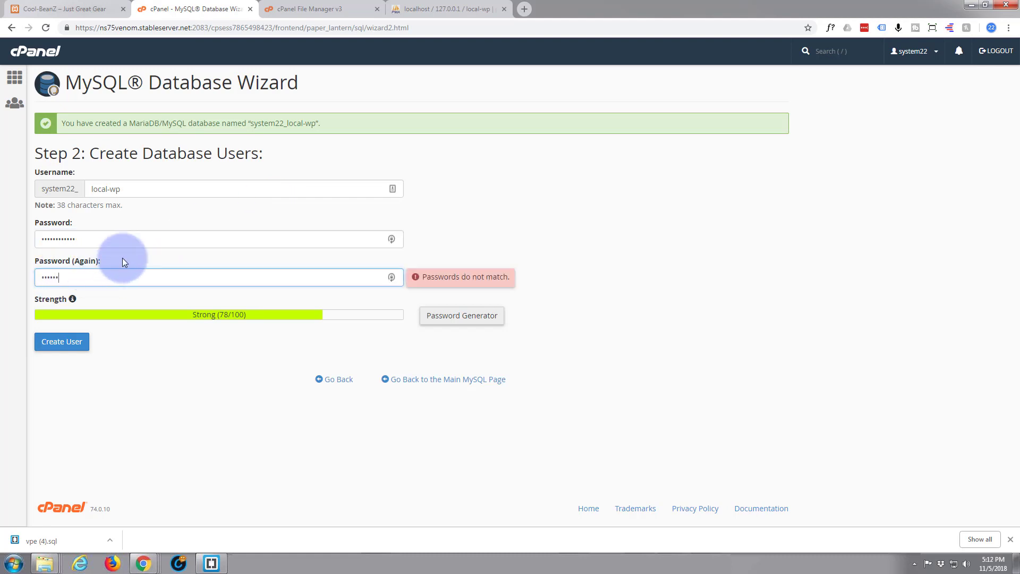
{"action": "type", "text": "••••••"}
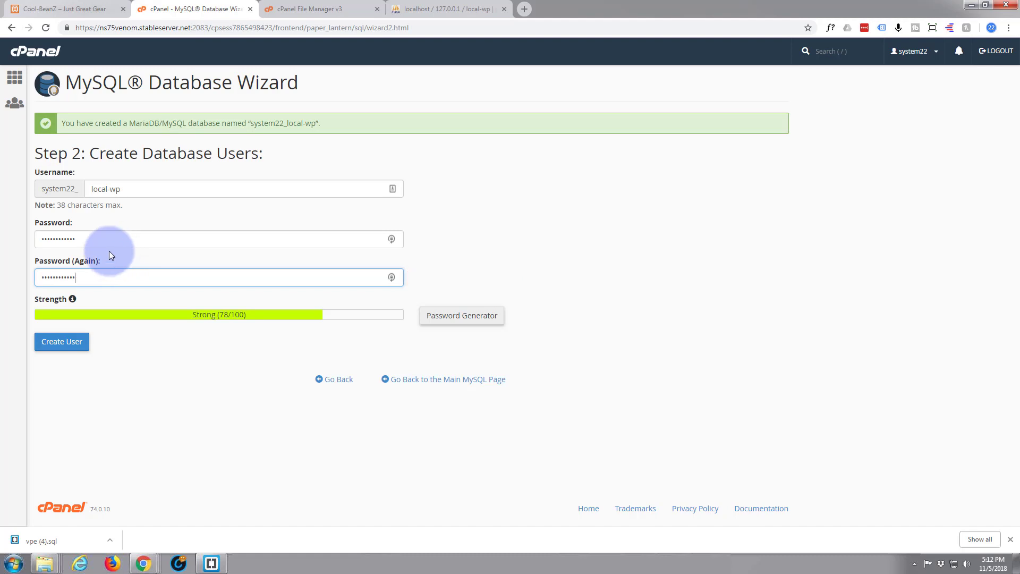
{"action": "left_click", "coordinate": [56, 346]}
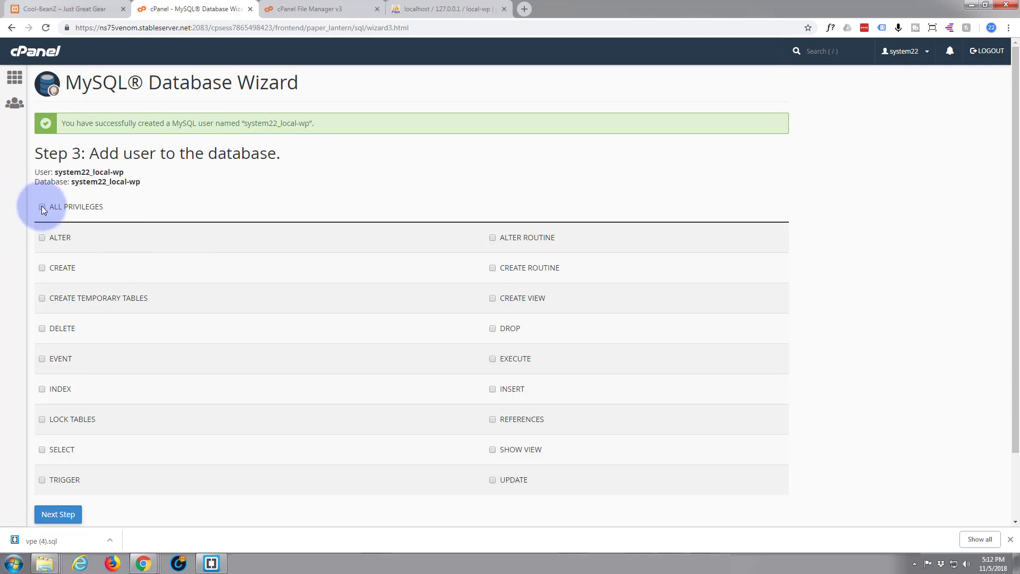
Step: Add system22_local-wp to its database with all privileges, then move the local folder window aside
{"action": "scroll", "coordinate": [89, 240], "scroll_direction": "down", "scroll_amount": 3}
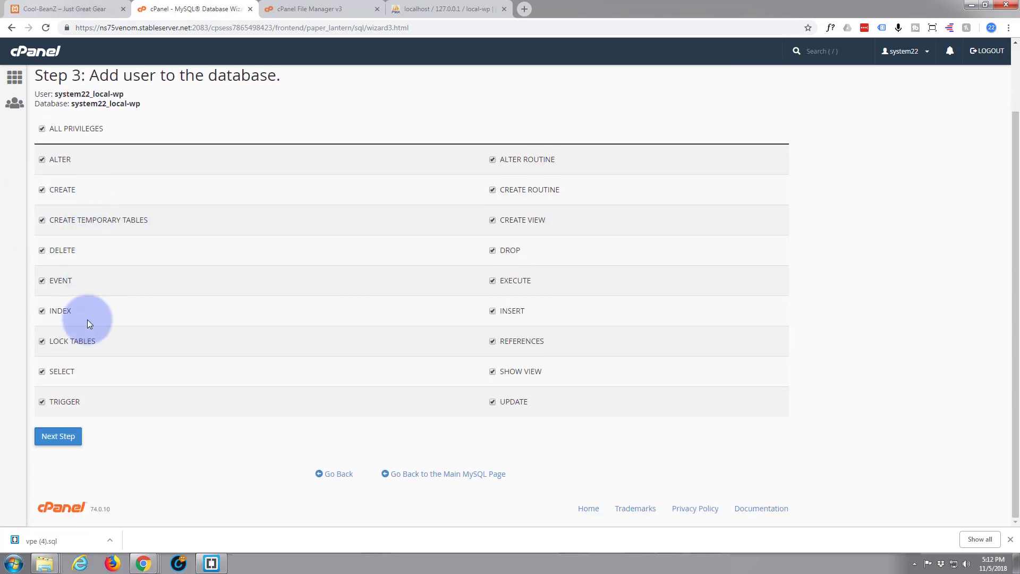
{"action": "left_click", "coordinate": [59, 437]}
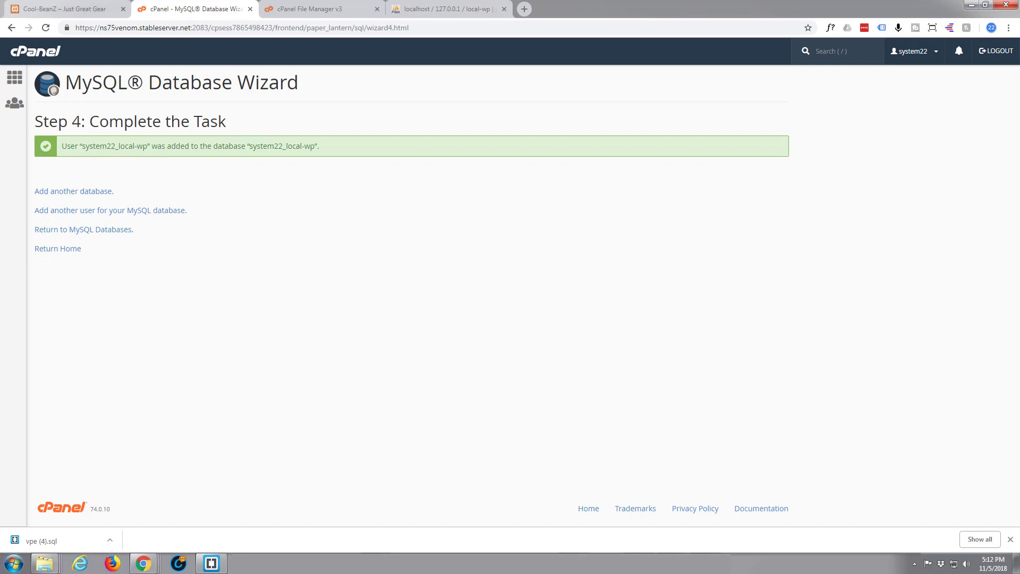
{"action": "key", "text": "alt+Tab"}
{"action": "left_click_drag", "start_coordinate": [528, 85], "coordinate": [511, 88]}
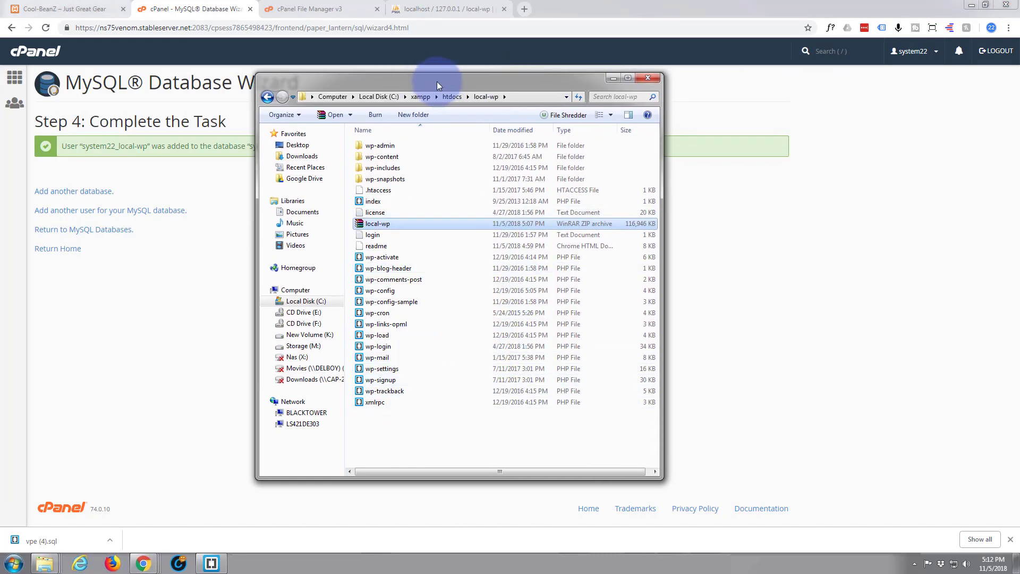
{"action": "left_click_drag", "start_coordinate": [436, 84], "coordinate": [0, 85]}
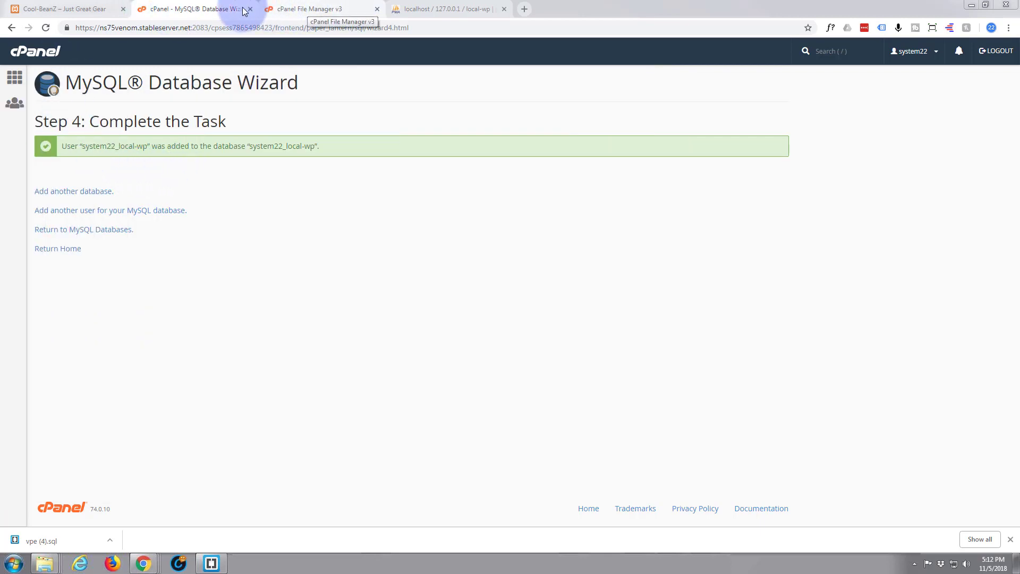
Step: Bring up the Edit prompt for wp-config.php in File Manager's public_html/local-wp folder
{"action": "left_click", "coordinate": [303, 9]}
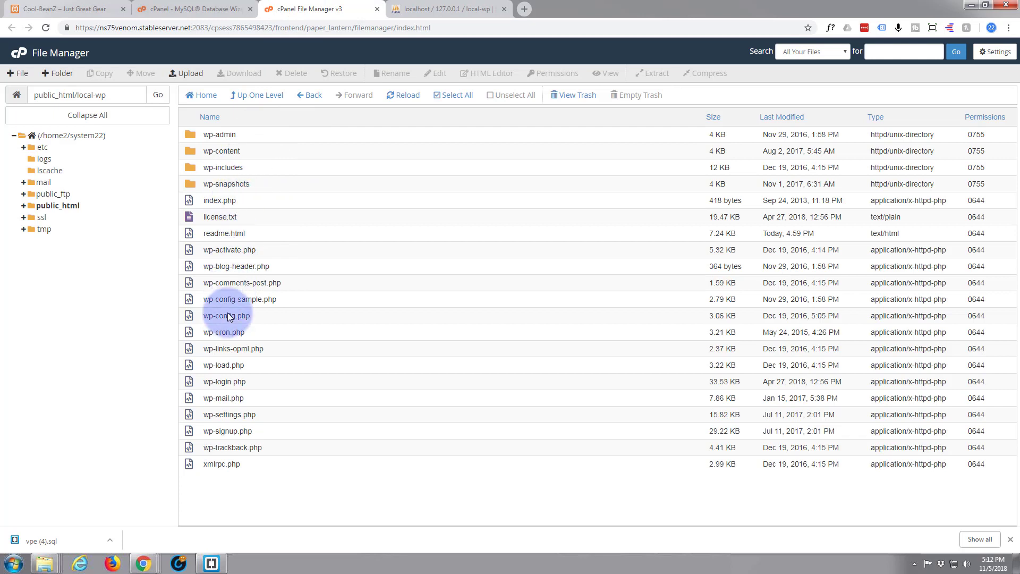
{"action": "right_click", "coordinate": [190, 318]}
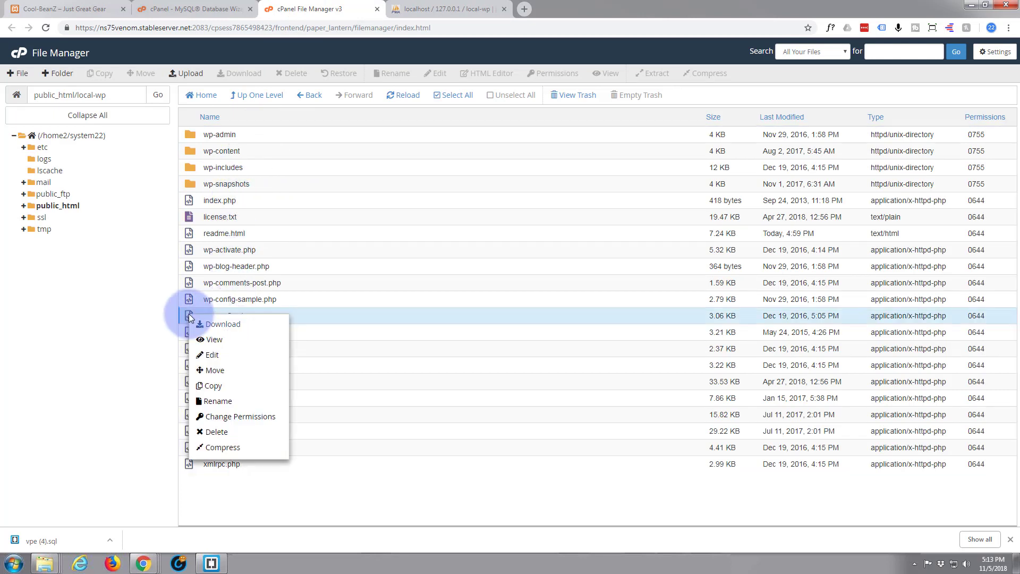
{"action": "left_click", "coordinate": [219, 356]}
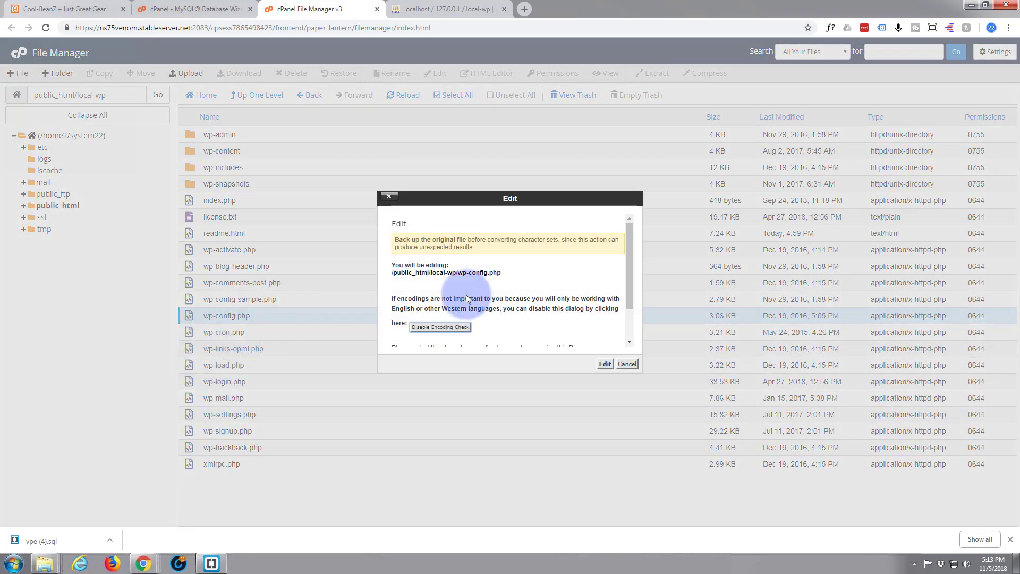
Step: Set DB_NAME and DB_USER to system22-local-wp in wp-config.php and enter the database password
{"action": "left_click", "coordinate": [605, 365]}
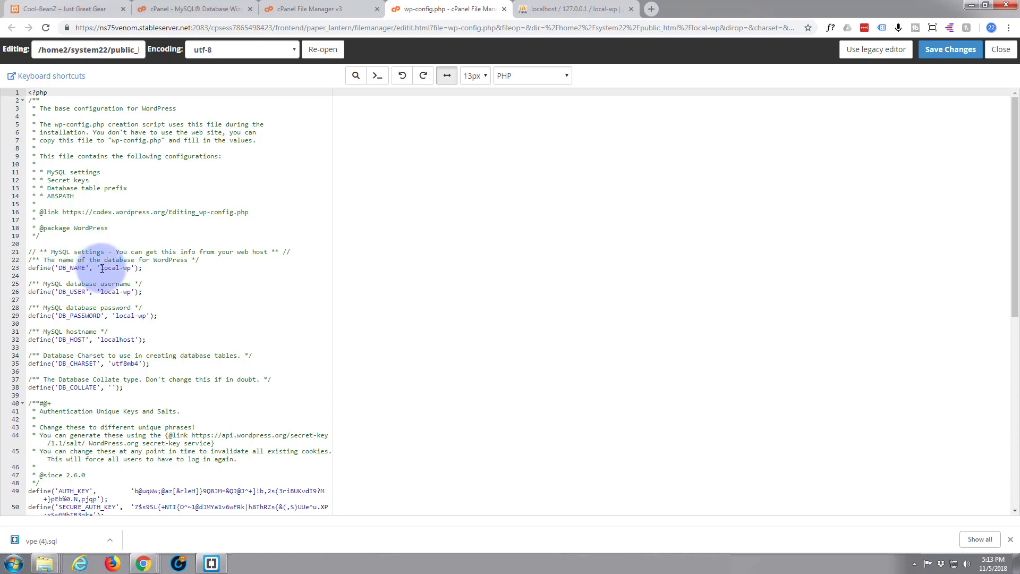
{"action": "left_click", "coordinate": [101, 268]}
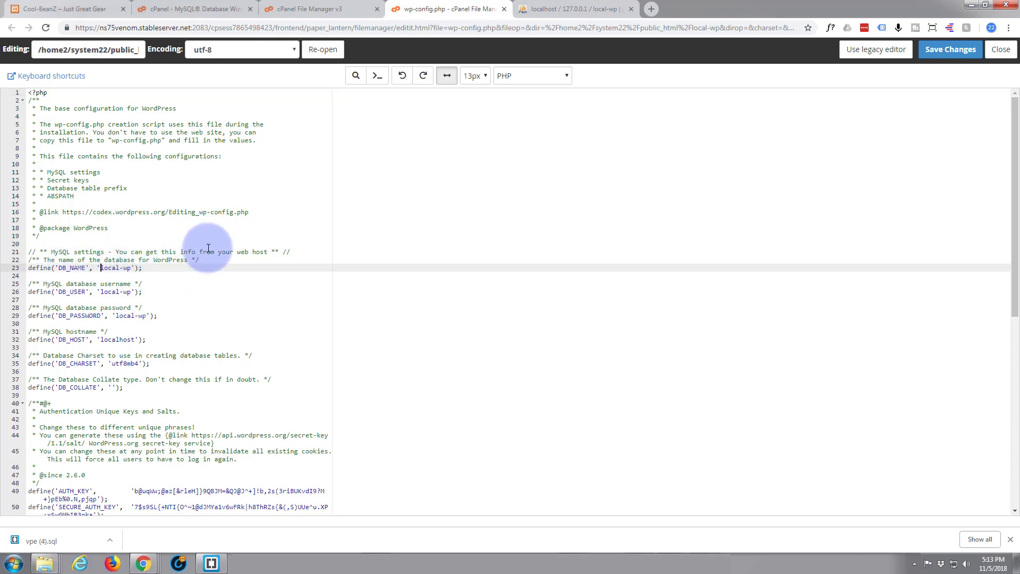
{"action": "type", "text": "system22-"}
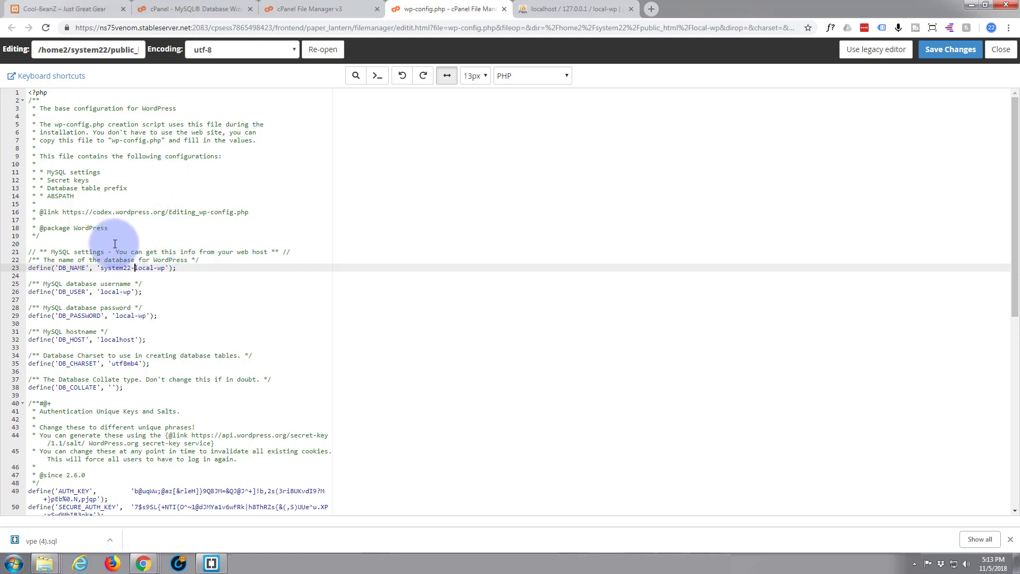
{"action": "left_click_drag", "start_coordinate": [102, 269], "coordinate": [165, 268]}
{"action": "key", "text": "ctrl+c"}
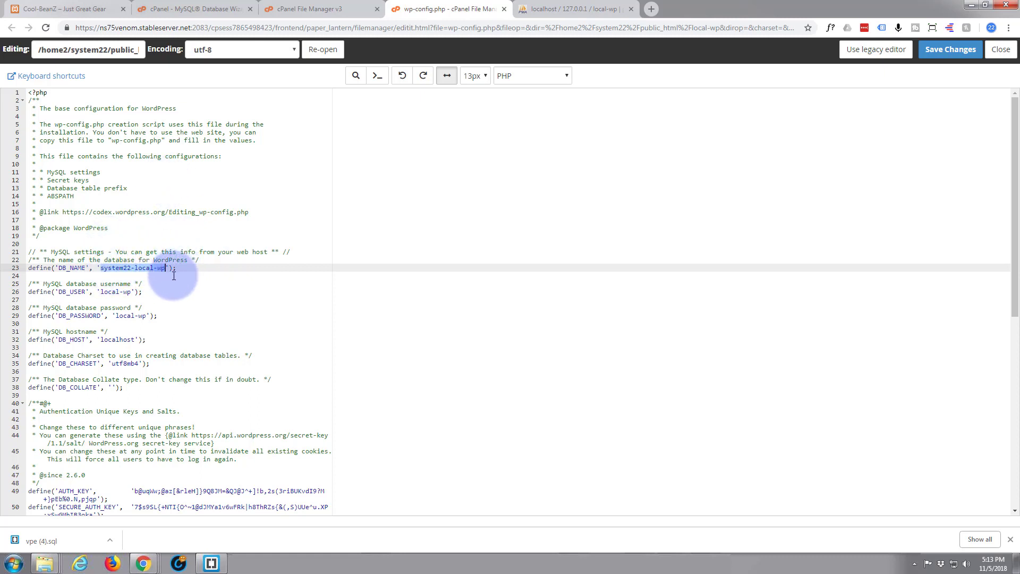
{"action": "left_click_drag", "start_coordinate": [101, 291], "coordinate": [132, 292]}
{"action": "key", "text": "ctrl+v"}
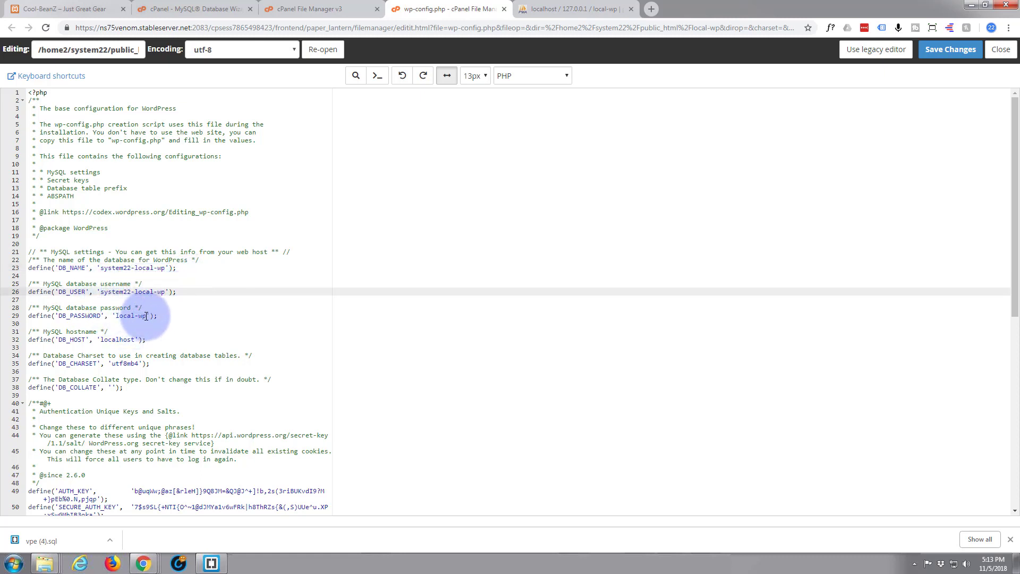
{"action": "left_click", "coordinate": [147, 315]}
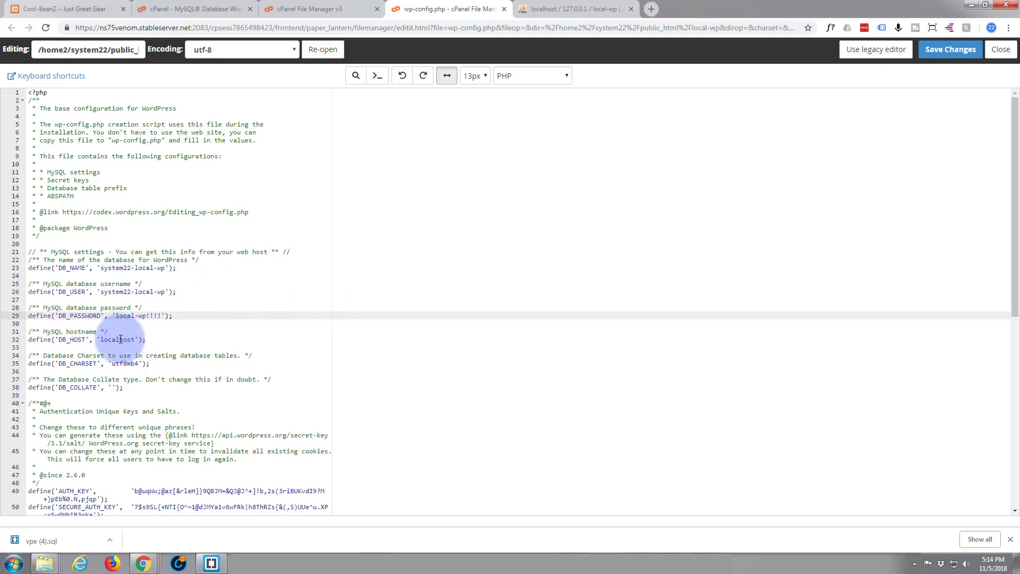
{"action": "left_click", "coordinate": [181, 339]}
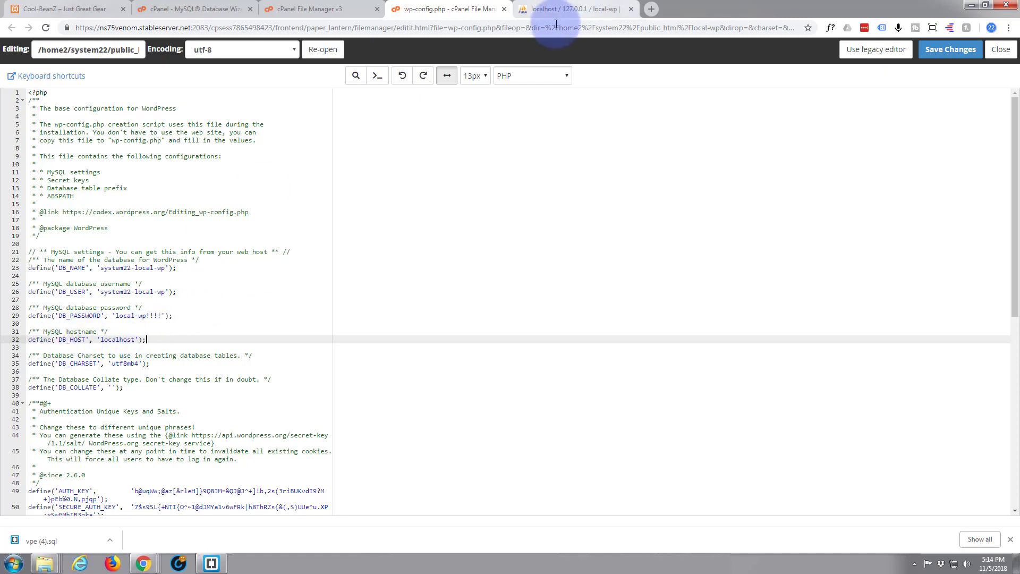
{"action": "left_click", "coordinate": [571, 11]}
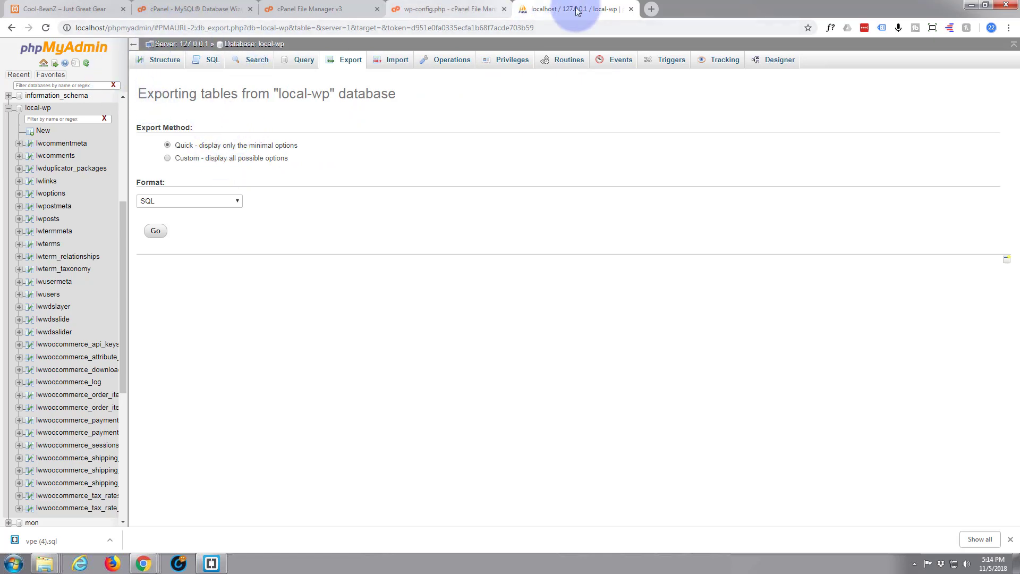
{"action": "left_click", "coordinate": [431, 9]}
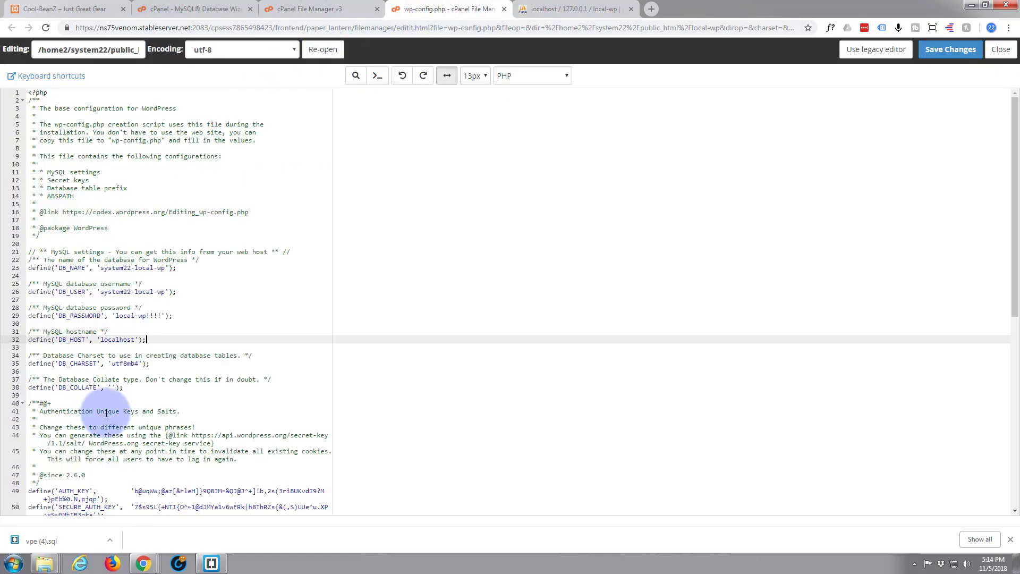
Step: Save wp-config.php, then launch phpMyAdmin from the cPanel Home page's Databases section
{"action": "left_click", "coordinate": [948, 51]}
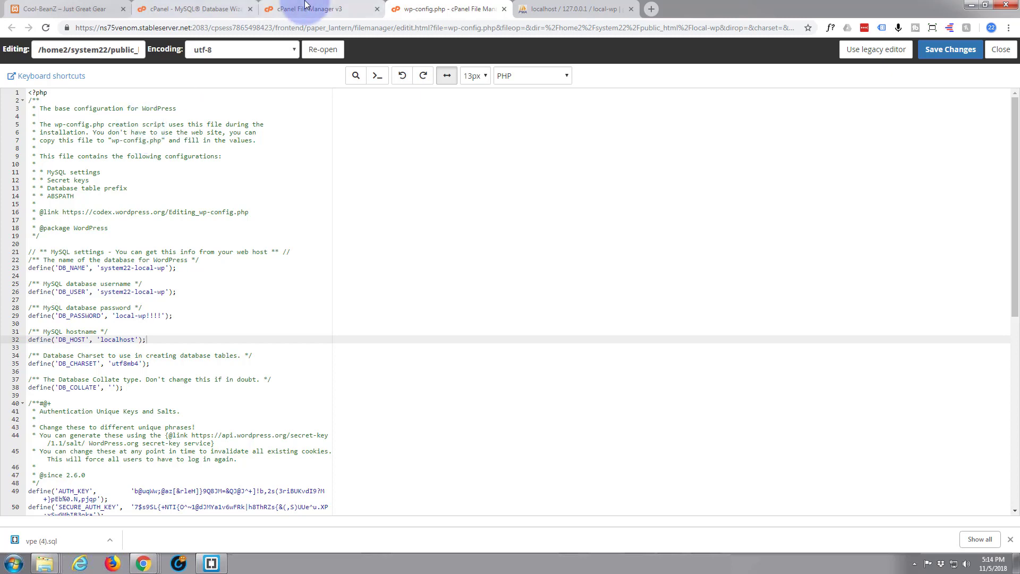
{"action": "left_click", "coordinate": [182, 9]}
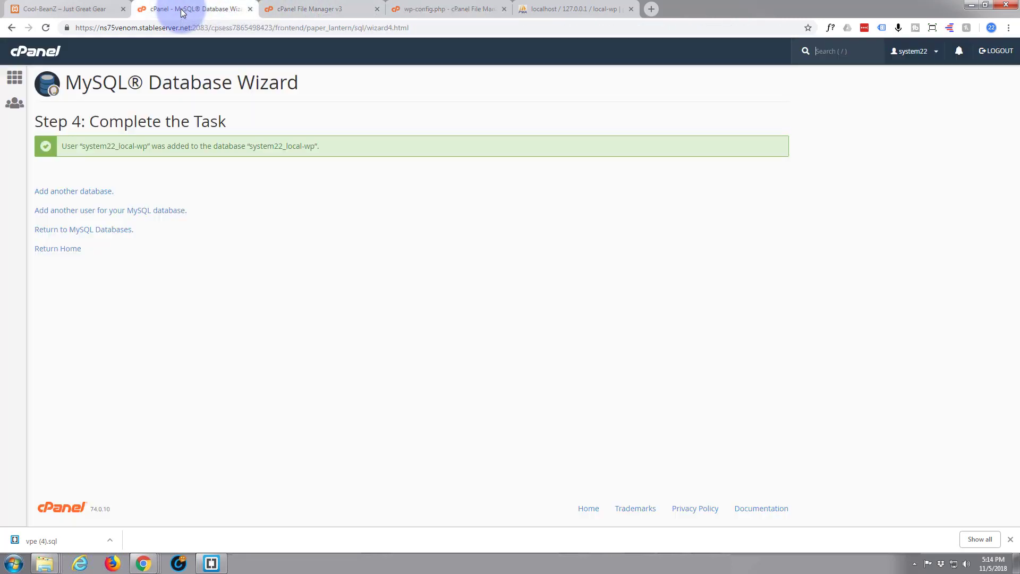
{"action": "left_click", "coordinate": [14, 79]}
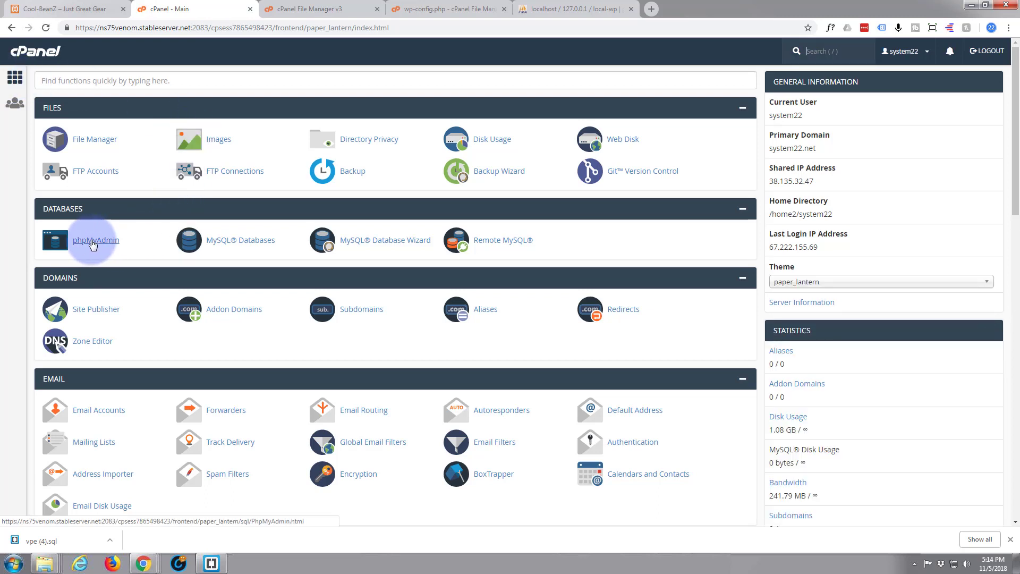
{"action": "left_click", "coordinate": [93, 244]}
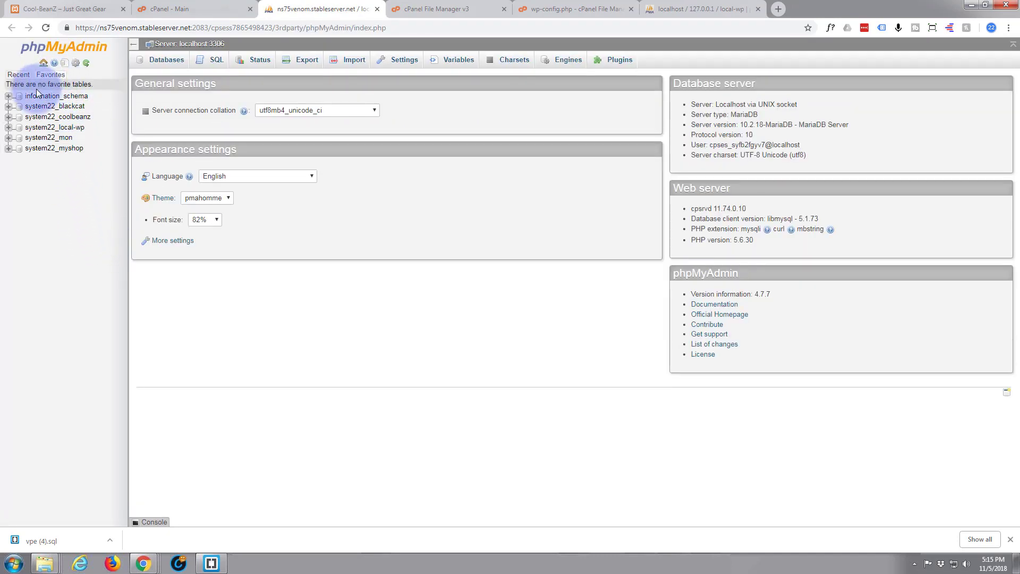
Step: Select system22_local-wp in the sidebar to confirm it has no tables yet
{"action": "left_click", "coordinate": [32, 128]}
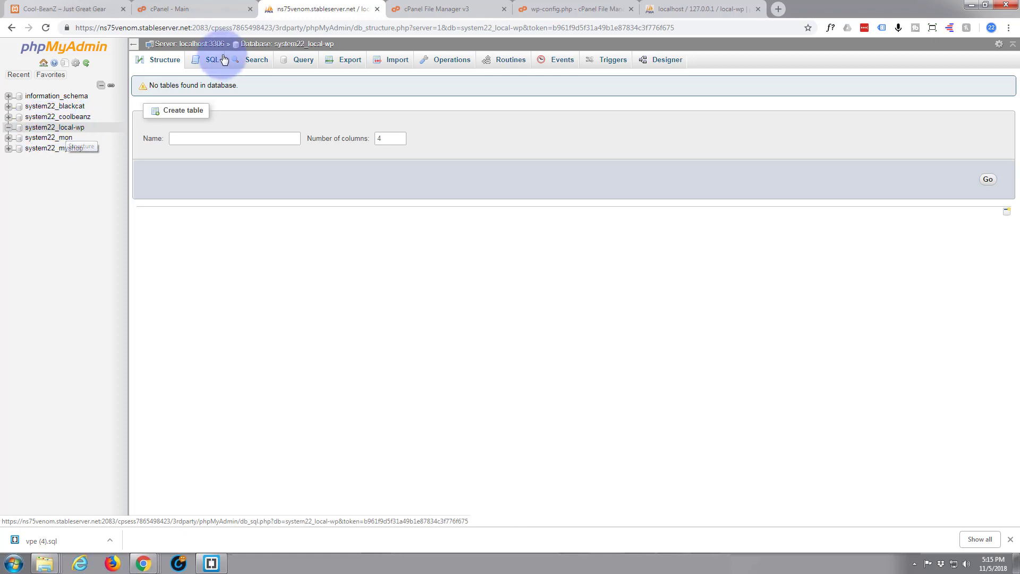
Step: Import vpe (4).sql into system22_local-wp, running all 129 queries successfully
{"action": "left_click", "coordinate": [398, 61]}
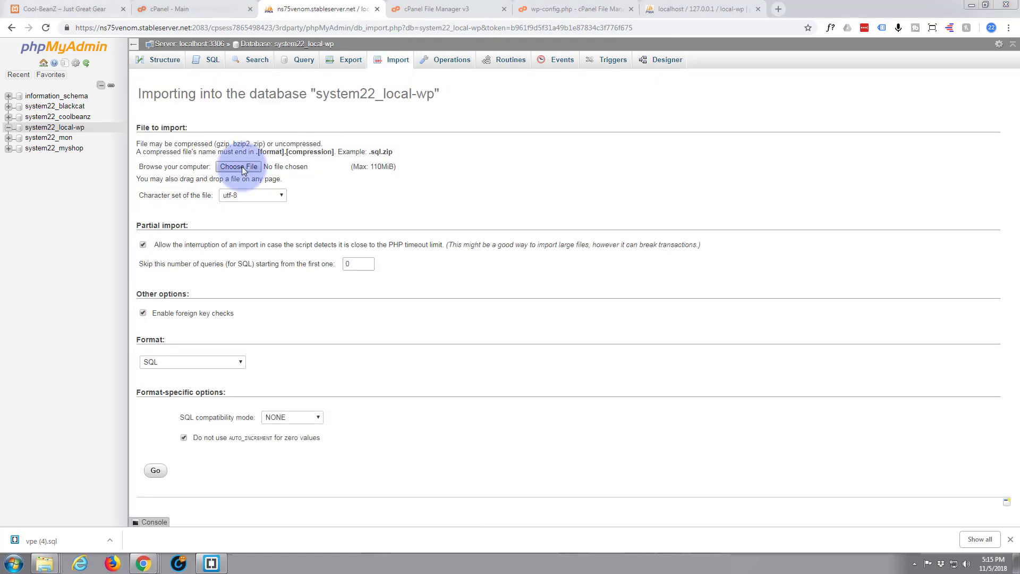
{"action": "left_click_drag", "start_coordinate": [41, 541], "coordinate": [254, 168]}
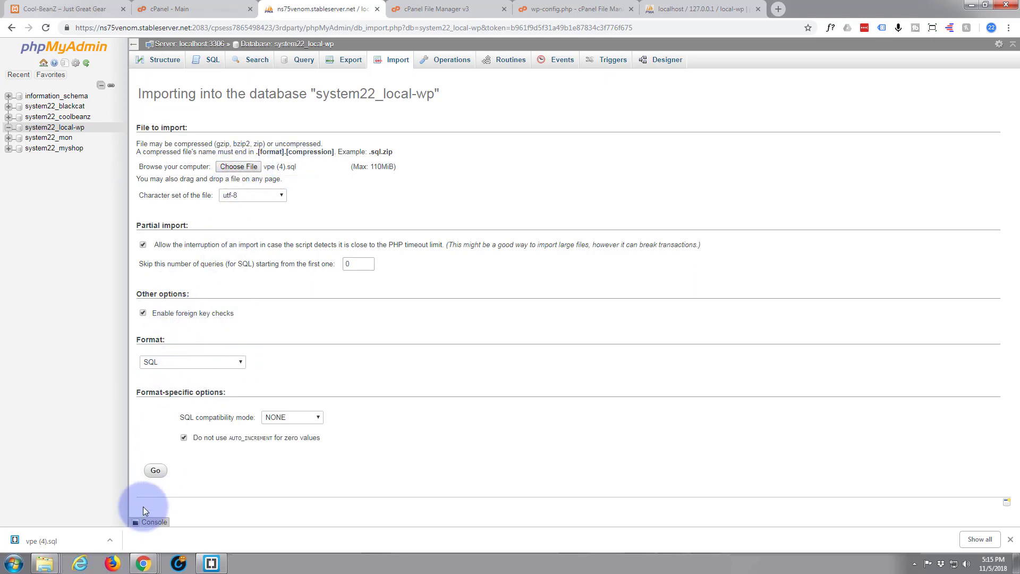
{"action": "left_click", "coordinate": [156, 471]}
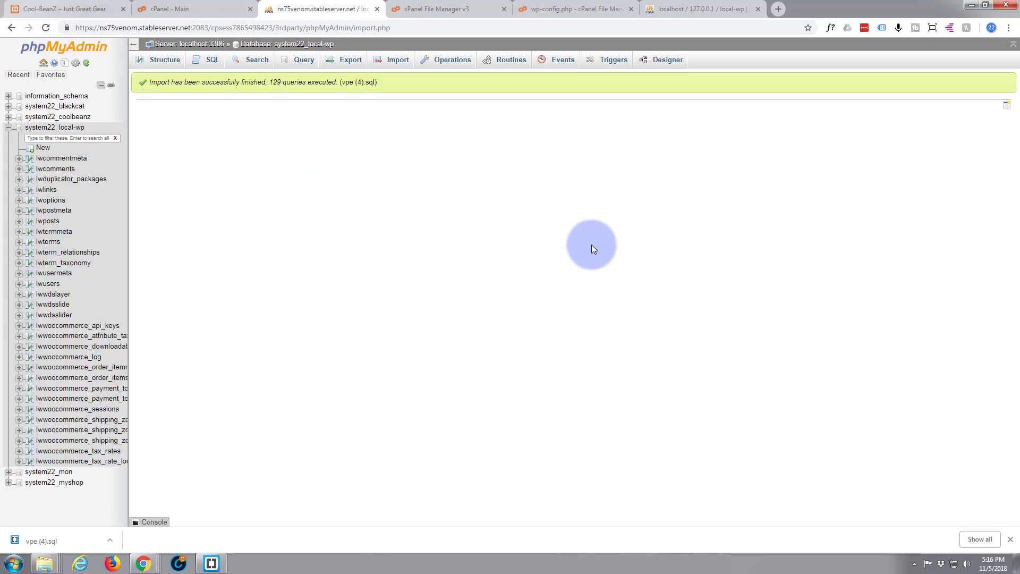
Step: Show the Structure list of imported lw-prefixed tables, including lwoptions with 466 rows
{"action": "left_click", "coordinate": [45, 129]}
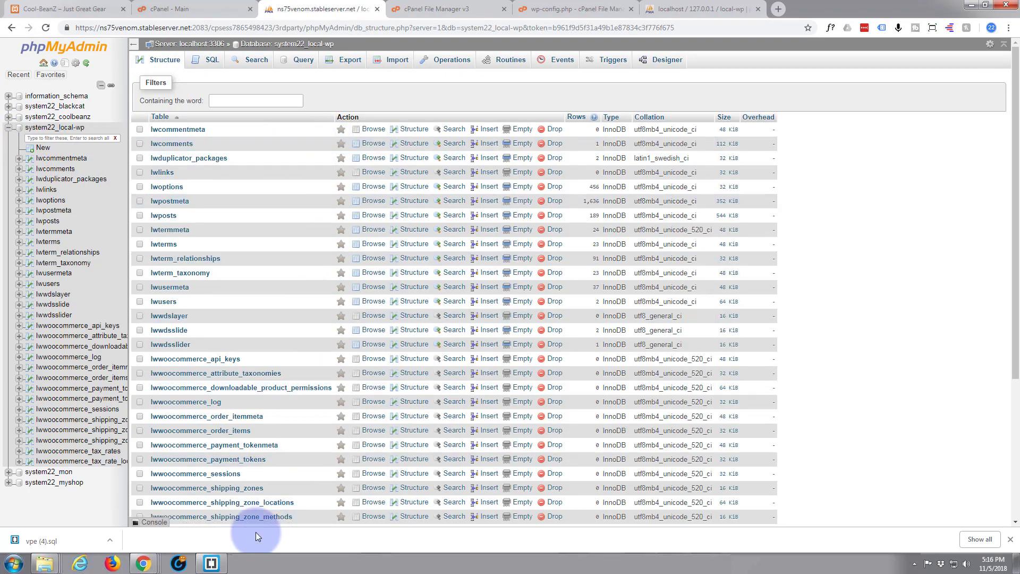
{"action": "left_click", "coordinate": [159, 59]}
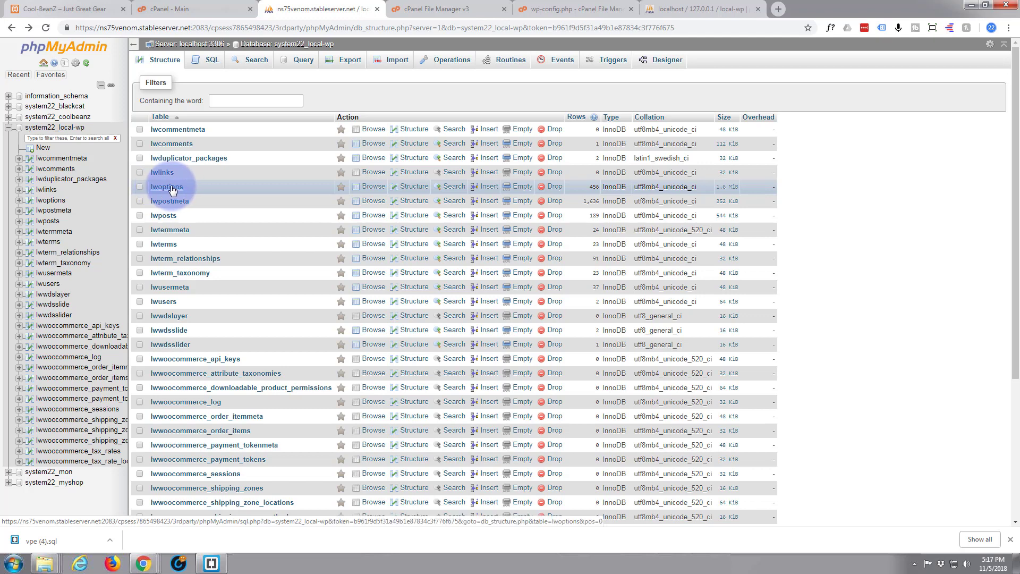
{"action": "left_click", "coordinate": [172, 190]}
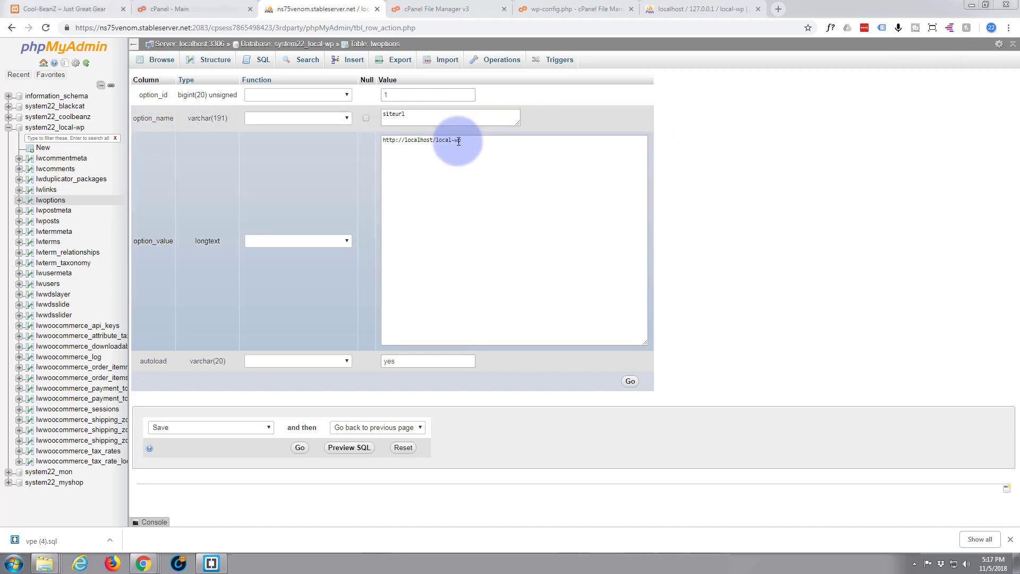
{"action": "left_click_drag", "start_coordinate": [461, 140], "coordinate": [362, 139]}
{"action": "type", "text": "https://www.system22.net/web-design.html"}
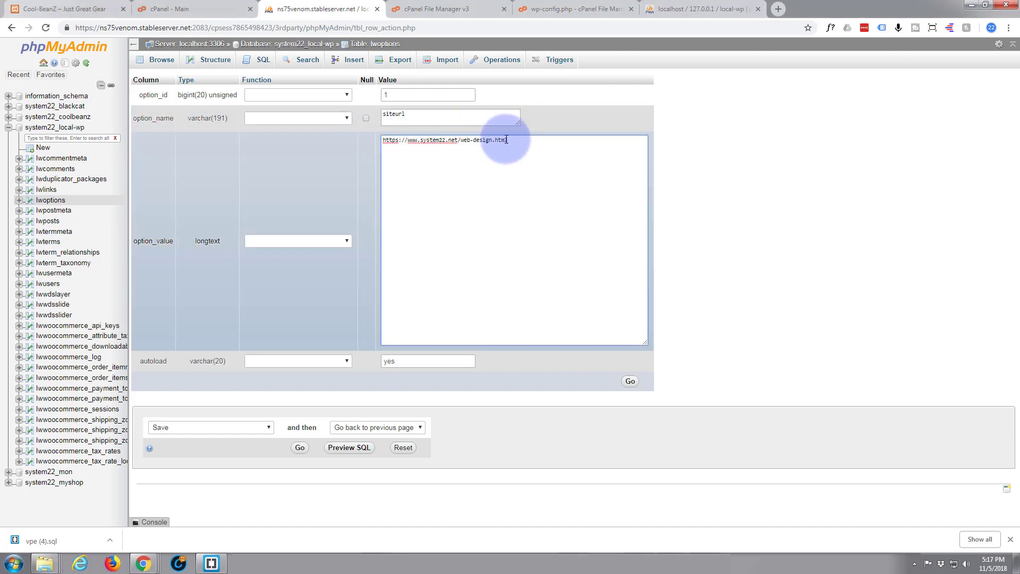
{"action": "left_click_drag", "start_coordinate": [508, 141], "coordinate": [460, 143]}
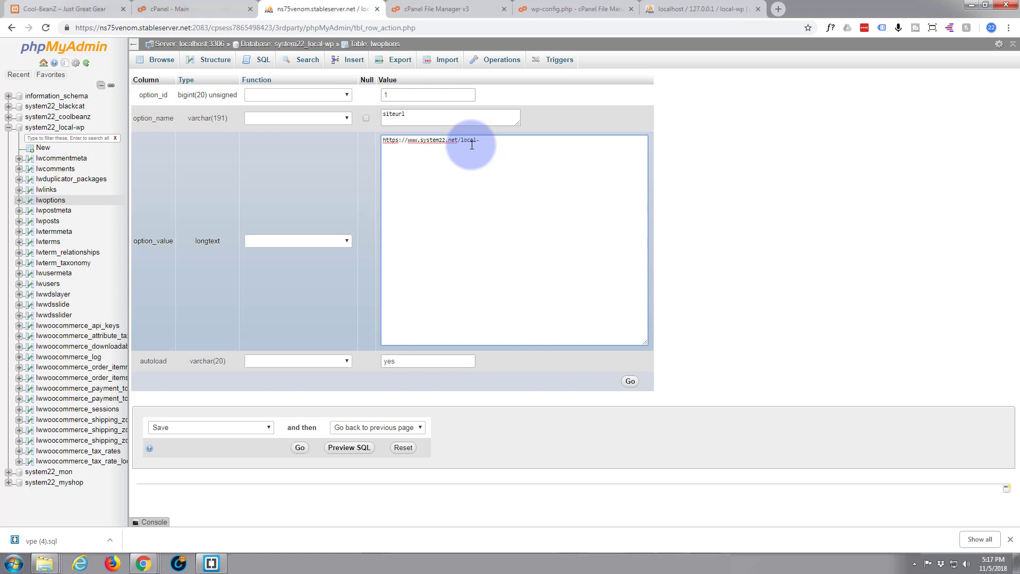
{"action": "left_click", "coordinate": [406, 11]}
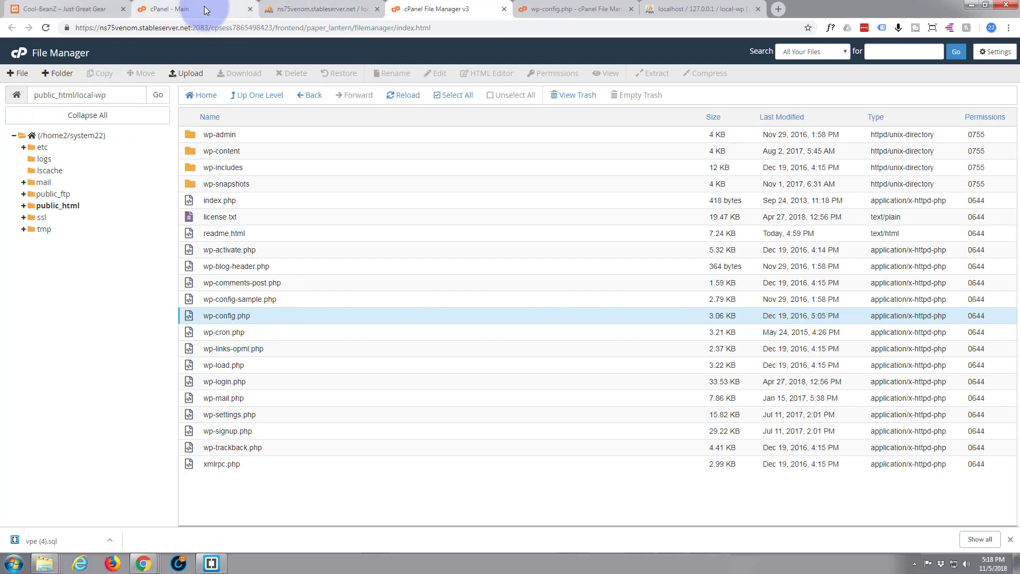
{"action": "left_click", "coordinate": [293, 10]}
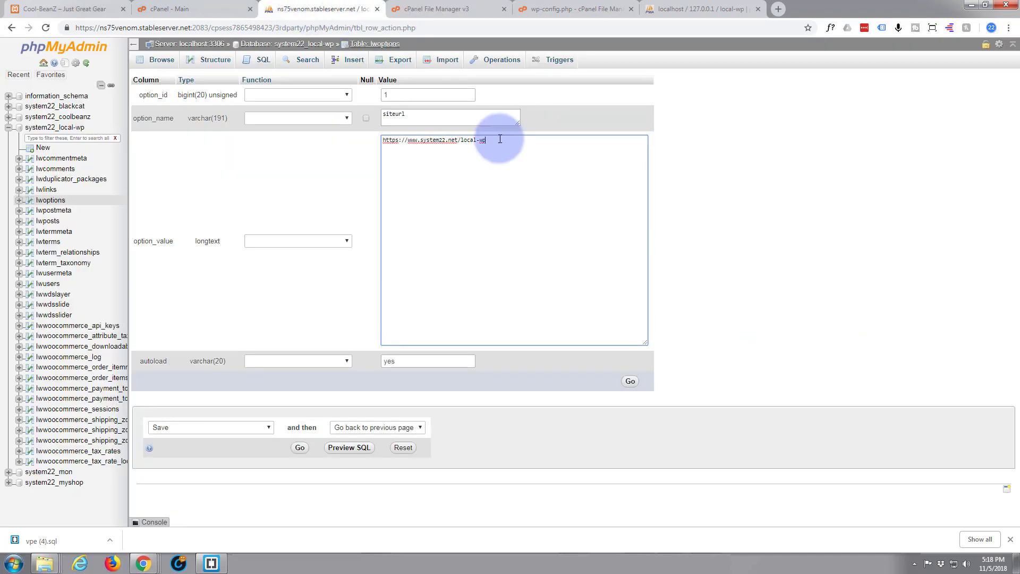
{"action": "left_click_drag", "start_coordinate": [505, 141], "coordinate": [376, 141]}
{"action": "key", "text": "ctrl+c"}
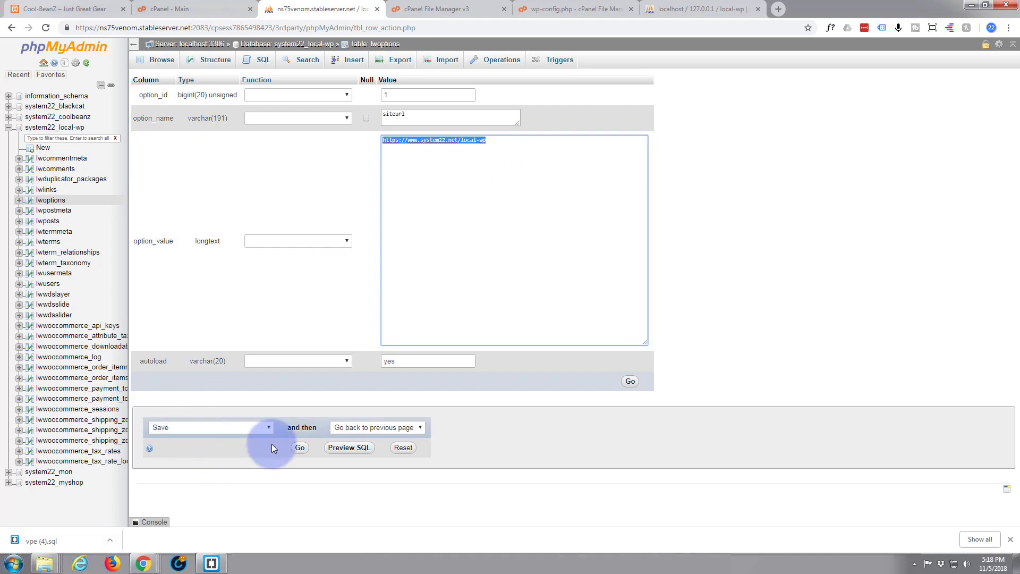
{"action": "left_click", "coordinate": [298, 448]}
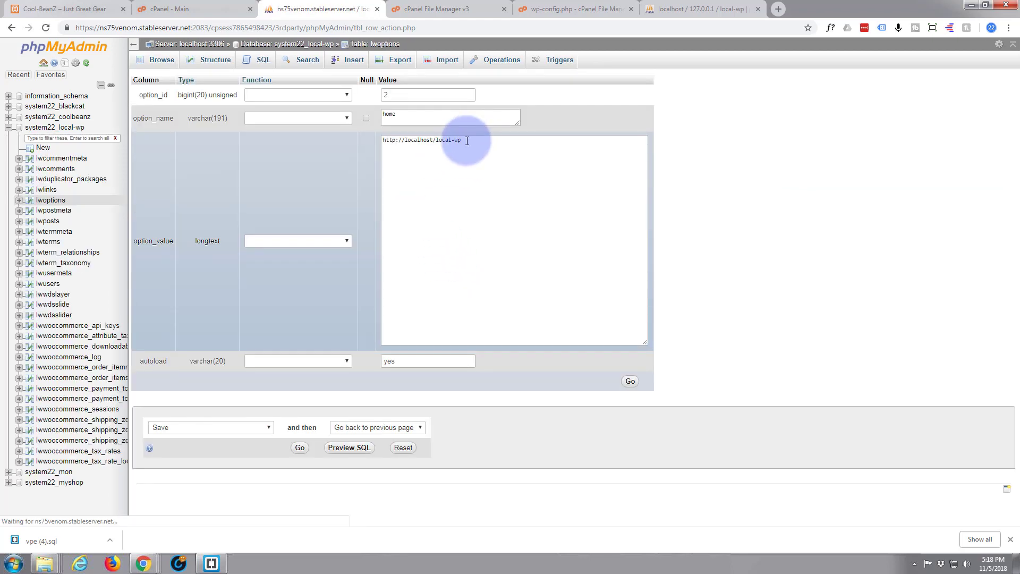
{"action": "left_click_drag", "start_coordinate": [460, 140], "coordinate": [378, 140]}
{"action": "key", "text": "ctrl+v"}
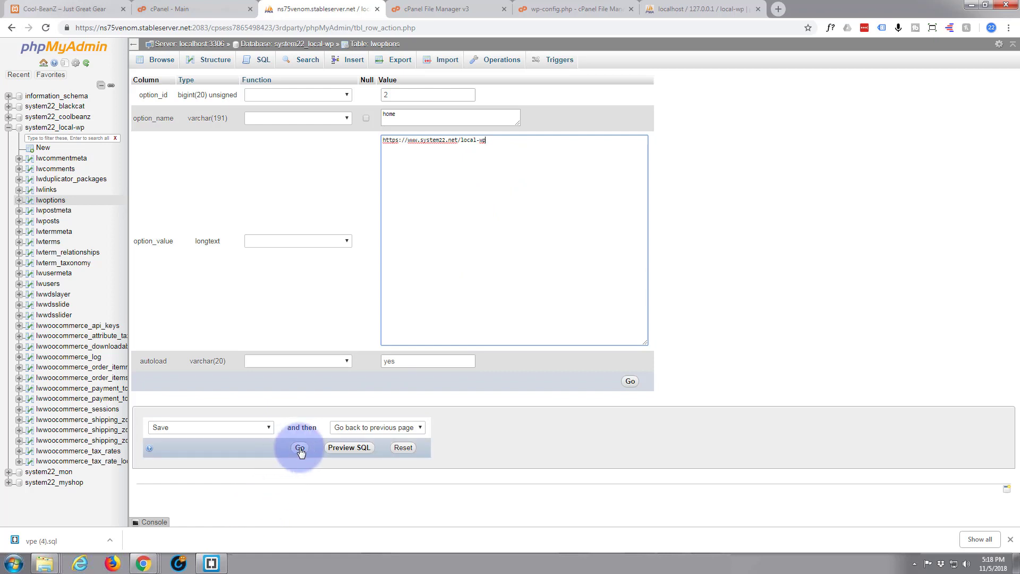
{"action": "left_click", "coordinate": [300, 448]}
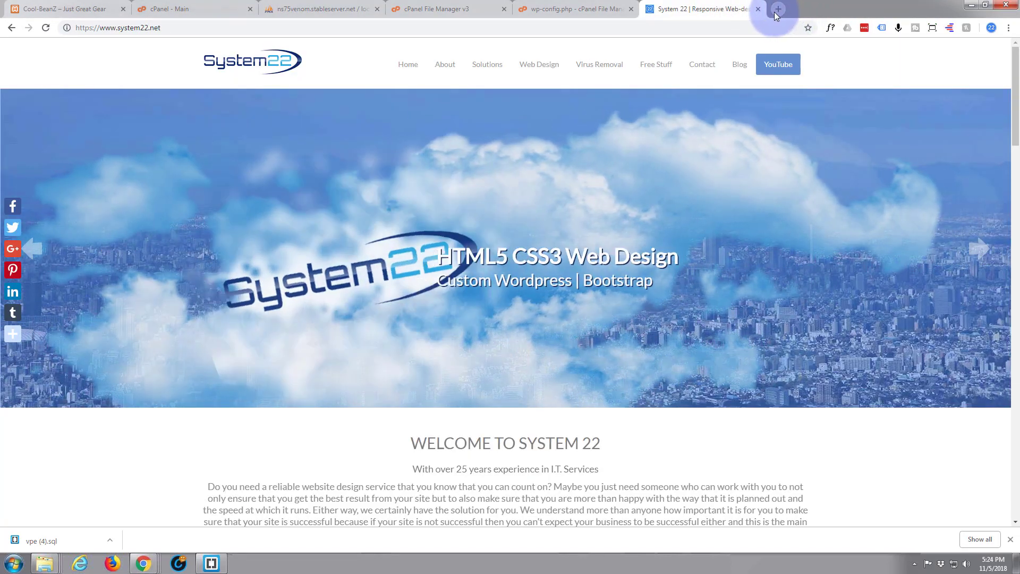
{"action": "left_click", "coordinate": [190, 25]}
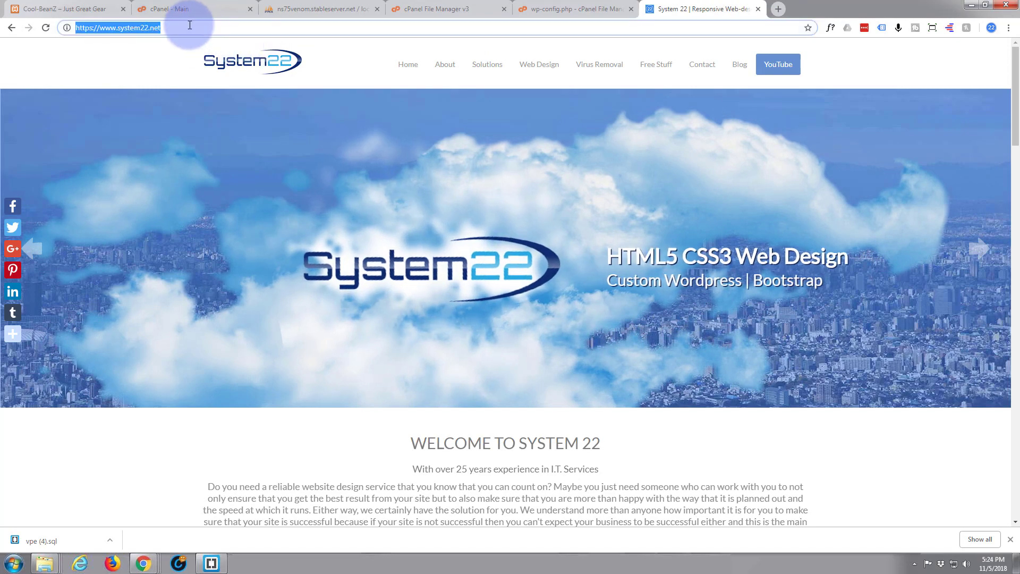
{"action": "left_click", "coordinate": [190, 25]}
{"action": "left_click", "coordinate": [432, 9]}
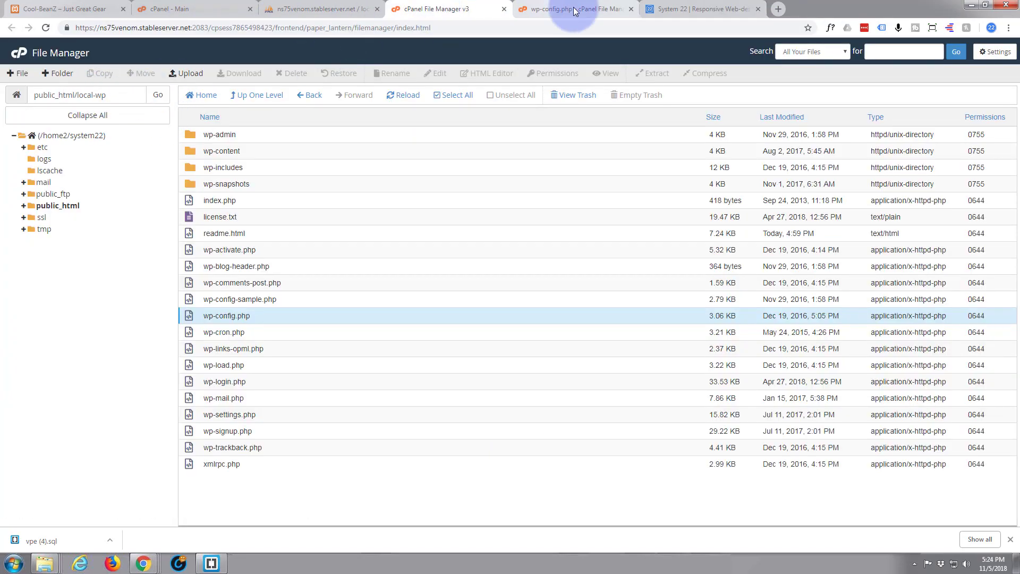
{"action": "left_click", "coordinate": [690, 9]}
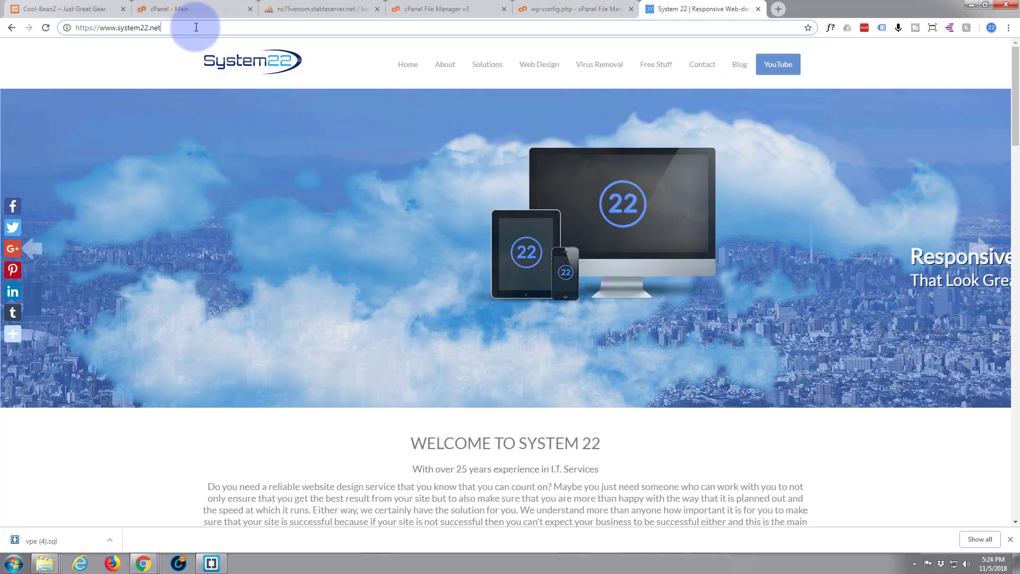
{"action": "type", "text": "/l"}
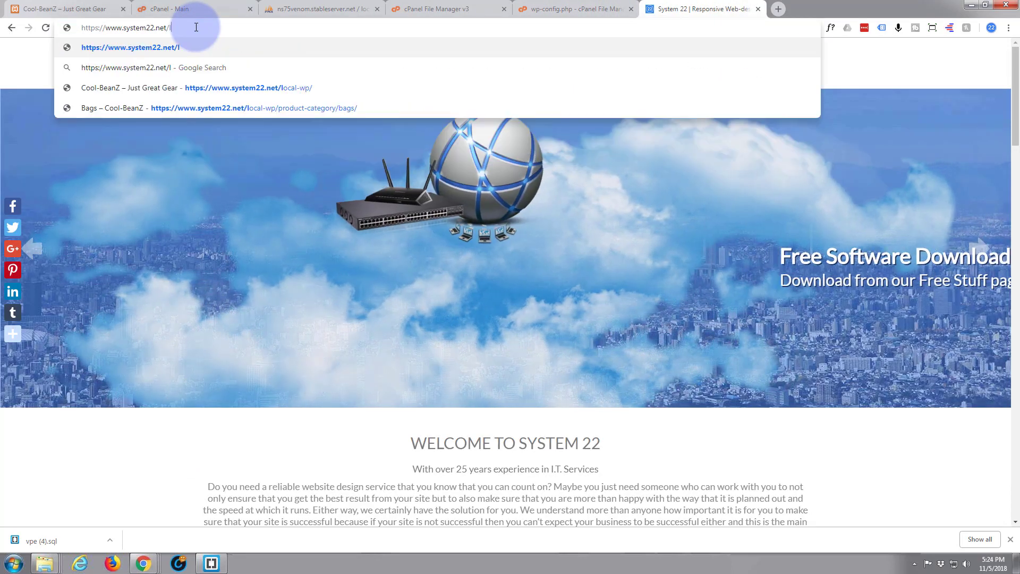
{"action": "type", "text": "ocal-wp"}
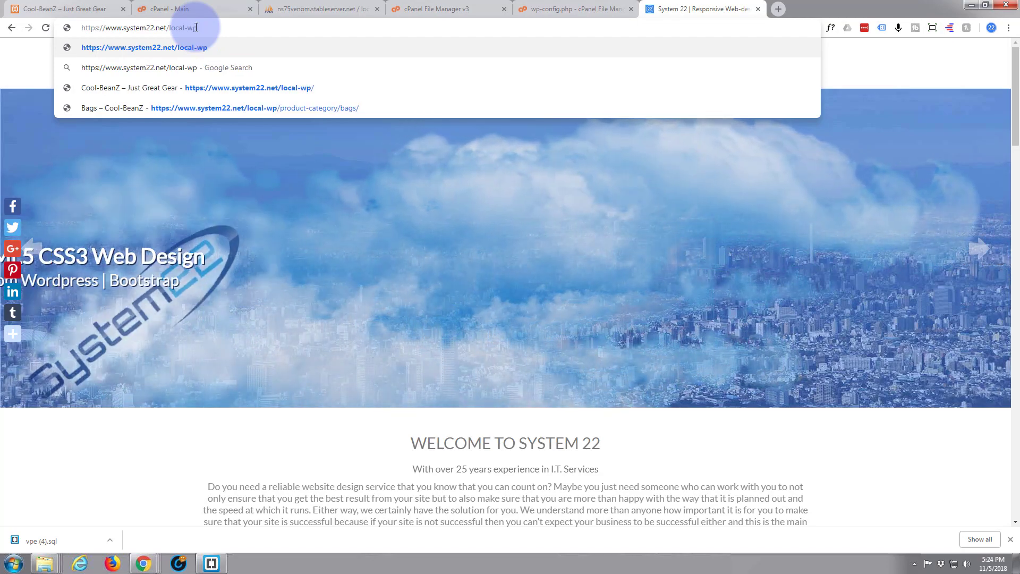
{"action": "key", "text": "Return"}
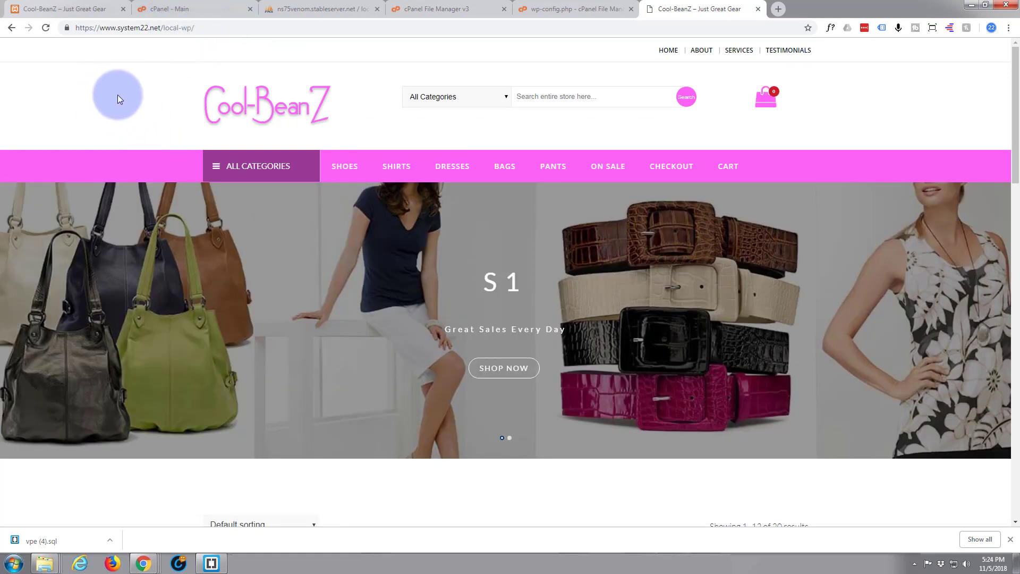
{"action": "scroll", "coordinate": [118, 97], "scroll_direction": "down", "scroll_amount": 15}
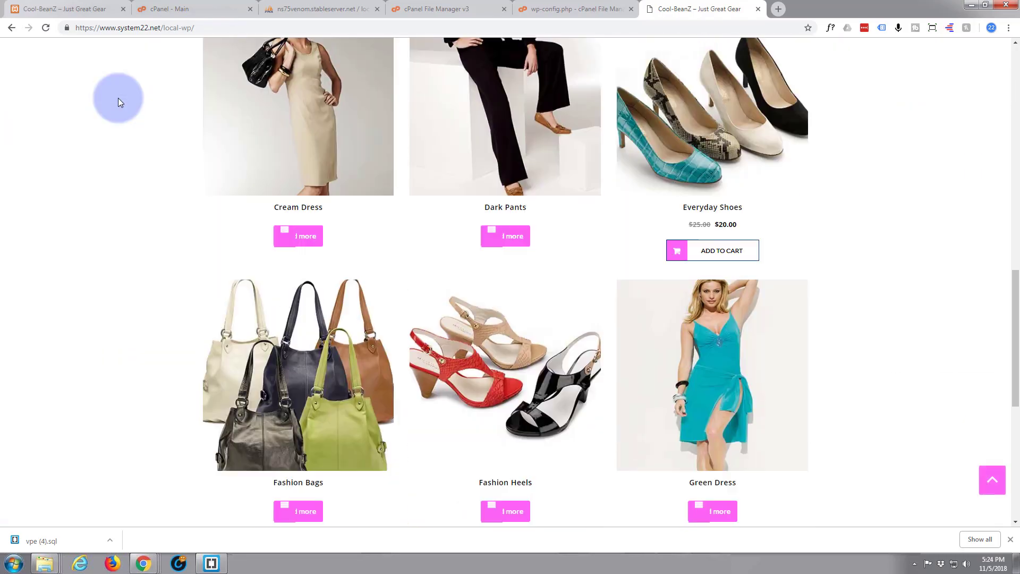
{"action": "scroll", "coordinate": [118, 98], "scroll_direction": "down", "scroll_amount": 7}
{"action": "scroll", "coordinate": [118, 99], "scroll_direction": "up", "scroll_amount": 7}
{"action": "scroll", "coordinate": [122, 103], "scroll_direction": "up", "scroll_amount": 15}
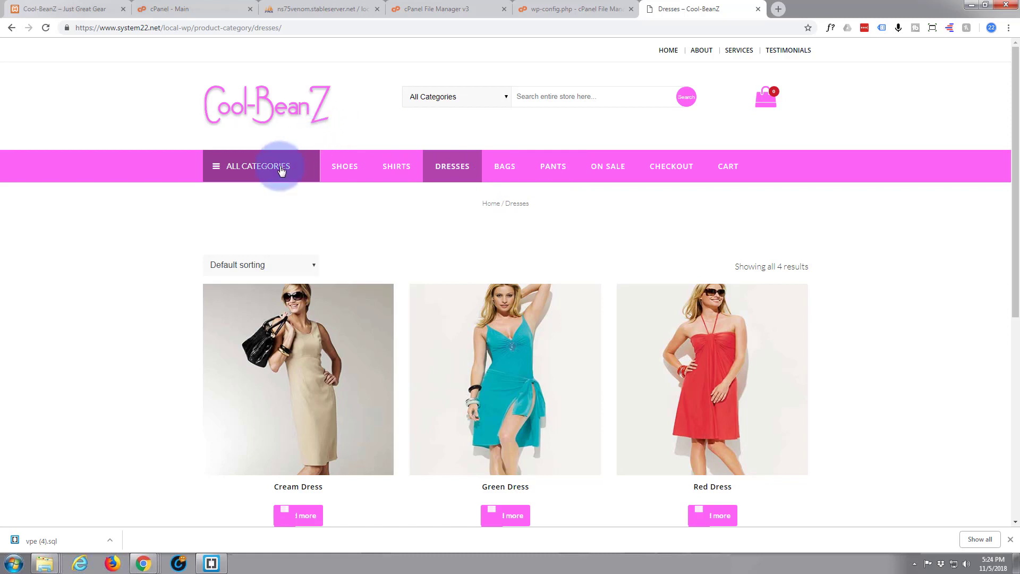
{"action": "left_click", "coordinate": [609, 168]}
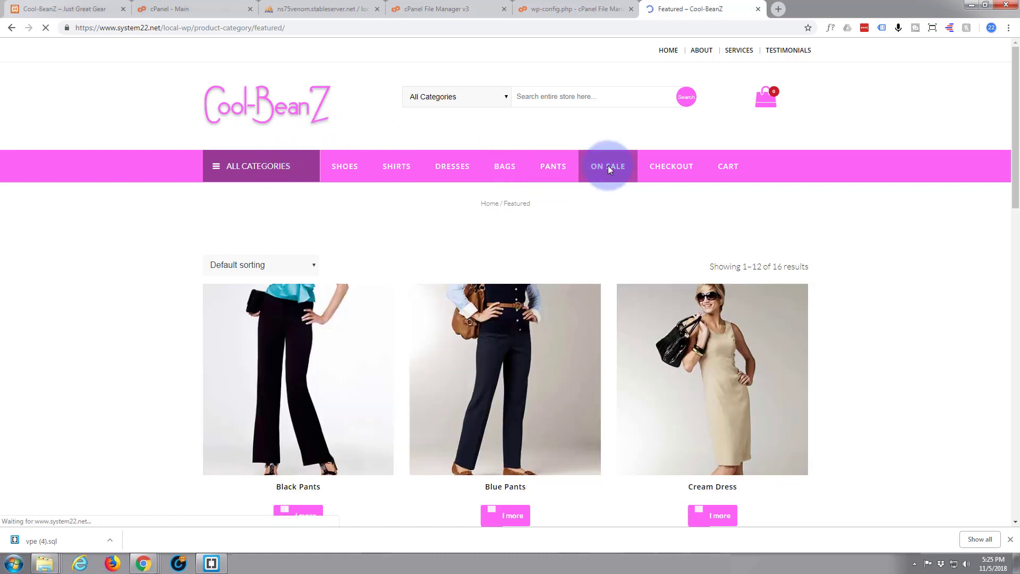
{"action": "scroll", "coordinate": [457, 192], "scroll_direction": "down", "scroll_amount": 2}
{"action": "scroll", "coordinate": [456, 186], "scroll_direction": "up", "scroll_amount": 2}
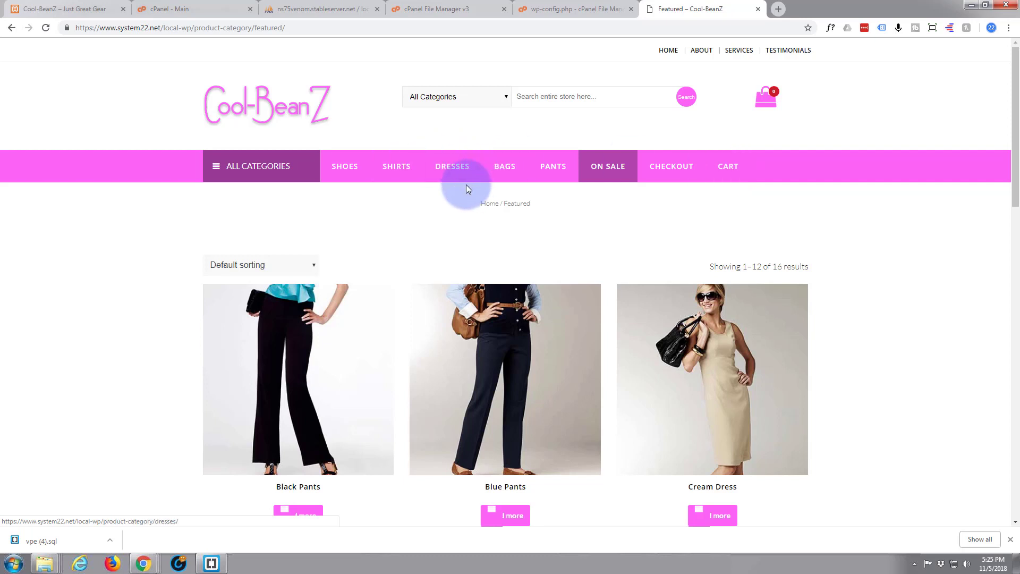
{"action": "scroll", "coordinate": [417, 215], "scroll_direction": "down", "scroll_amount": 1}
{"action": "scroll", "coordinate": [417, 216], "scroll_direction": "up", "scroll_amount": 1}
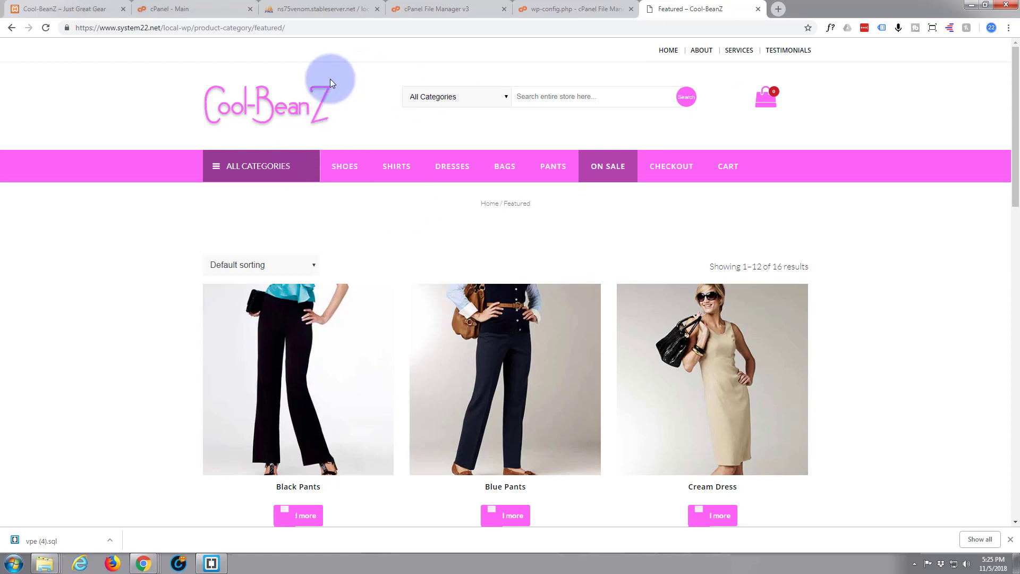
{"action": "left_click_drag", "start_coordinate": [293, 28], "coordinate": [197, 24]}
{"action": "key", "text": "BackSpace"}
{"action": "key", "text": "Return"}
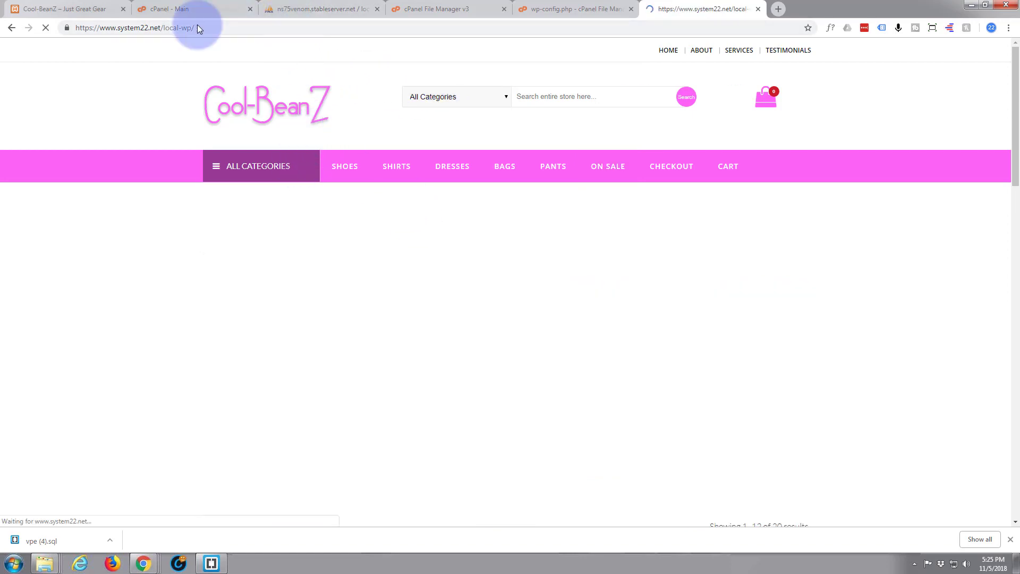
{"action": "left_click", "coordinate": [221, 24]}
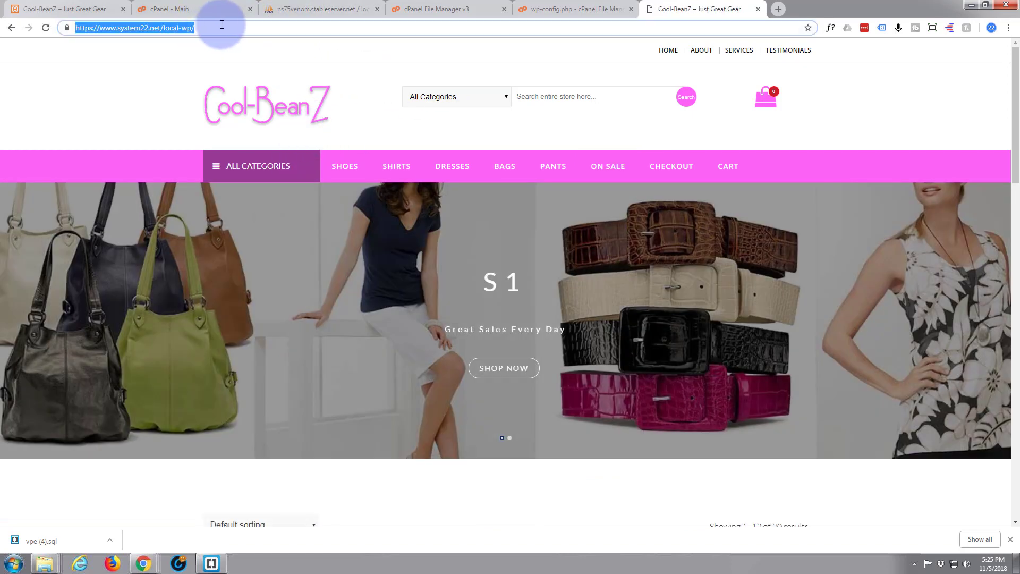
{"action": "left_click", "coordinate": [221, 24]}
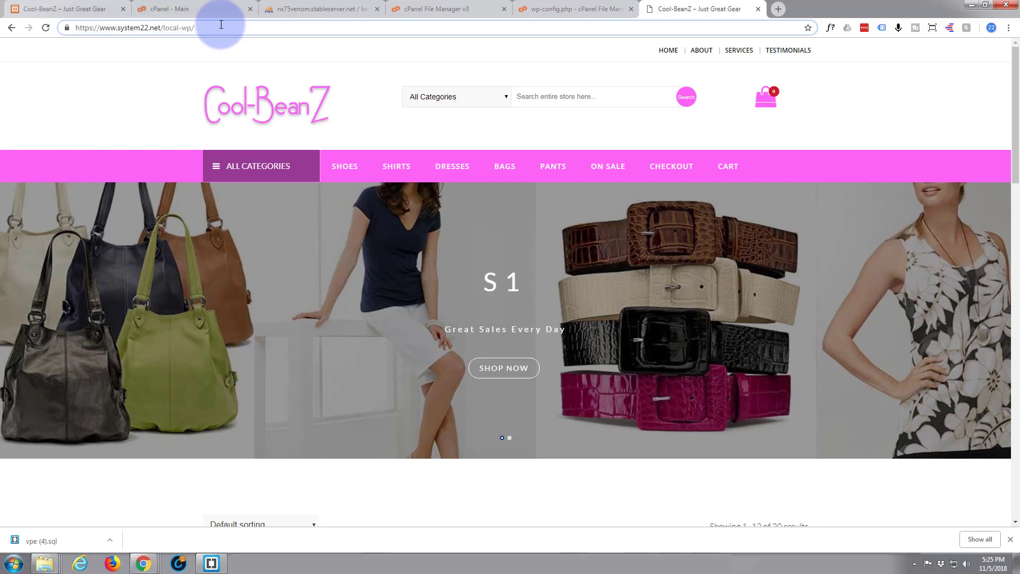
Step: Open the live site's wp-admin login page and sign in with the site admin username and password
{"action": "type", "text": "wp-admin"}
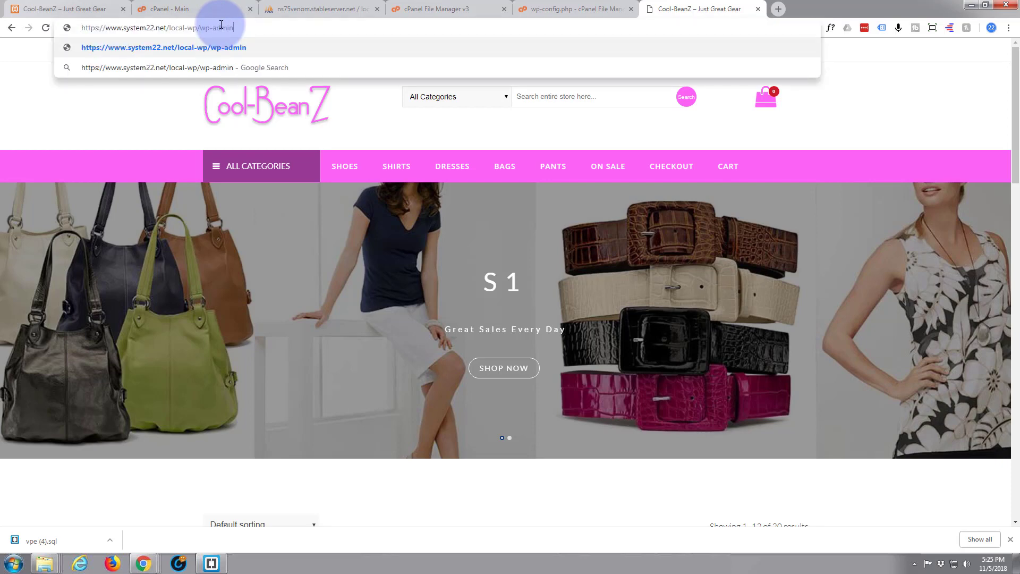
{"action": "key", "text": "Return"}
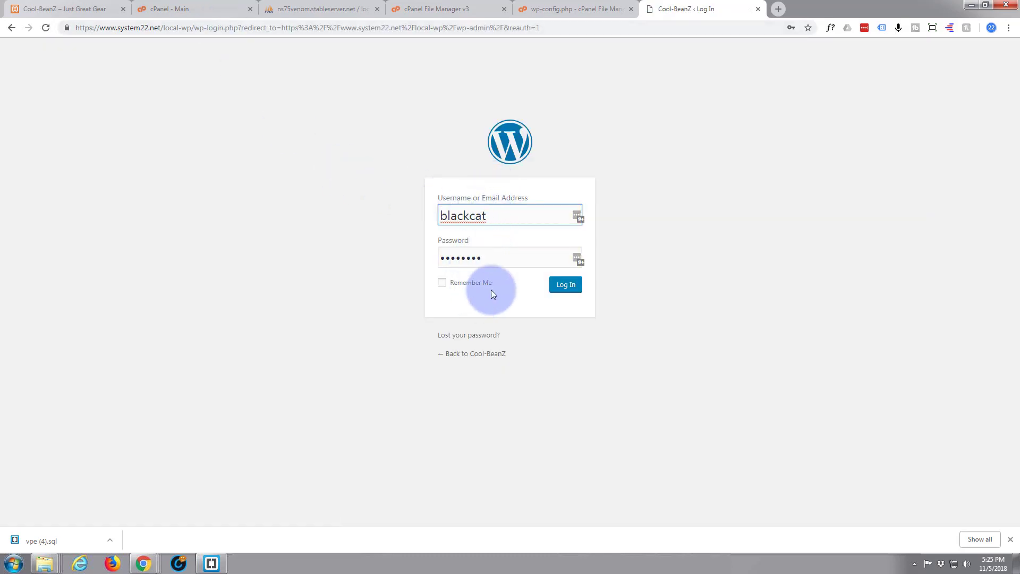
{"action": "left_click", "coordinate": [488, 215]}
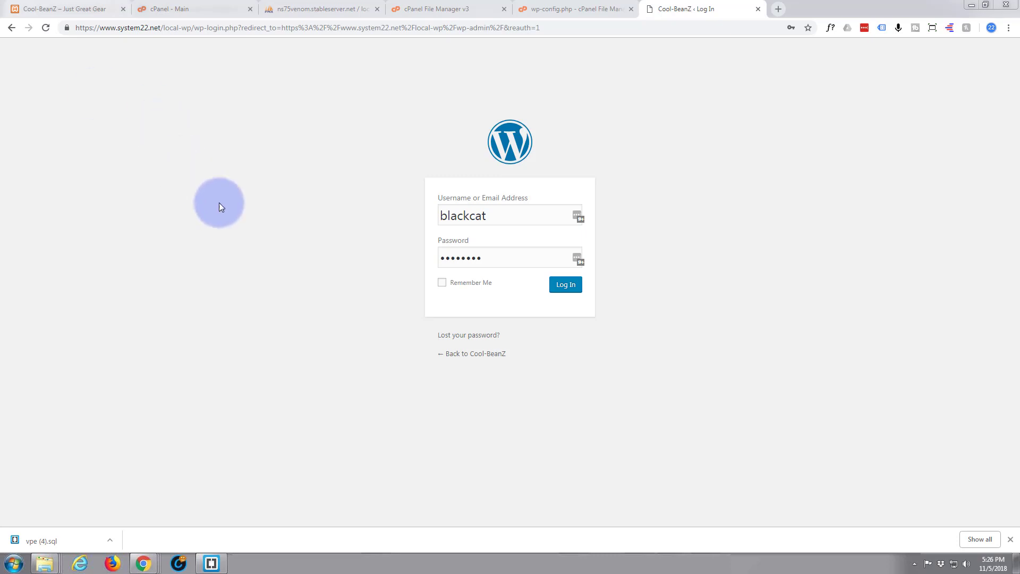
{"action": "left_click_drag", "start_coordinate": [486, 215], "coordinate": [439, 217]}
{"action": "type", "text": "local-wp"}
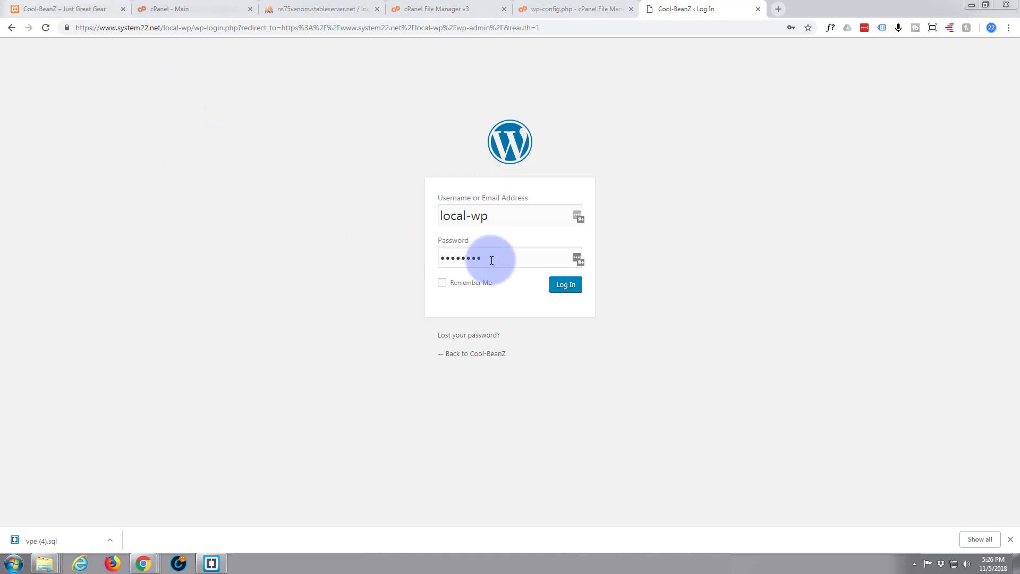
{"action": "left_click_drag", "start_coordinate": [487, 257], "coordinate": [432, 254]}
{"action": "key", "text": "ctrl+v"}
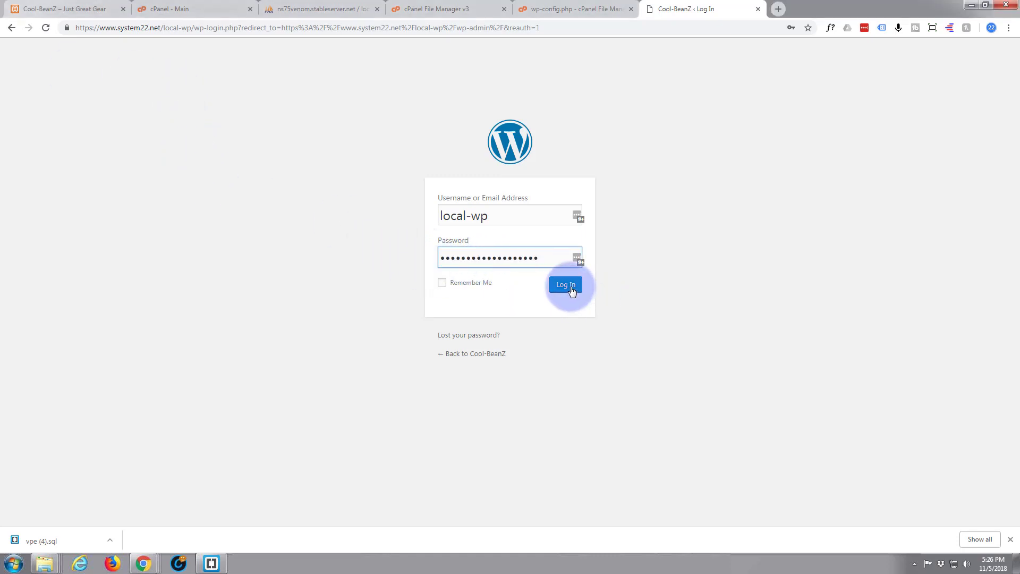
{"action": "left_click", "coordinate": [566, 285]}
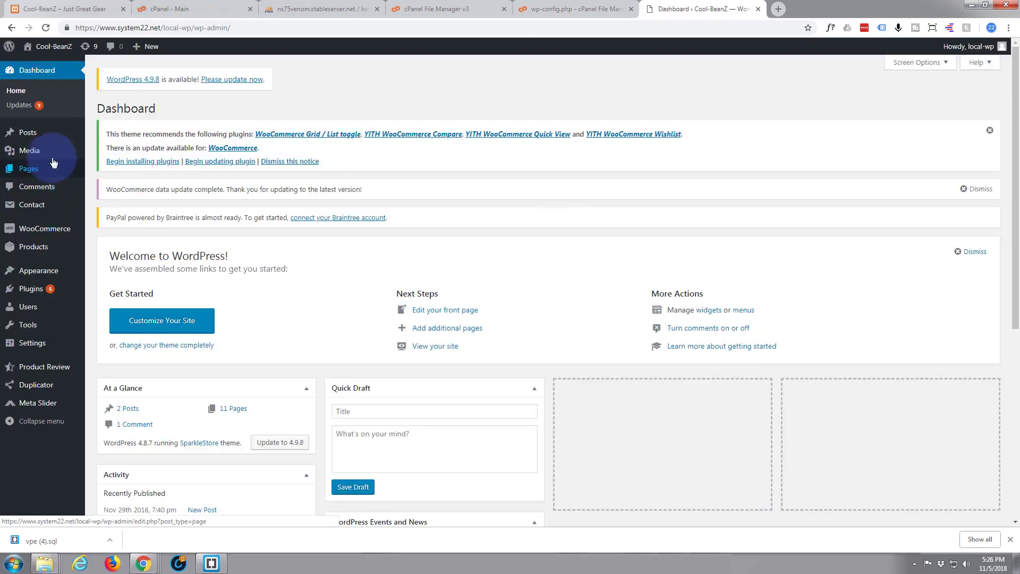
Step: Open the live Cool-BeanZ storefront from the admin bar's Visit Site in a new tab
{"action": "mouse_move", "coordinate": [28, 52]}
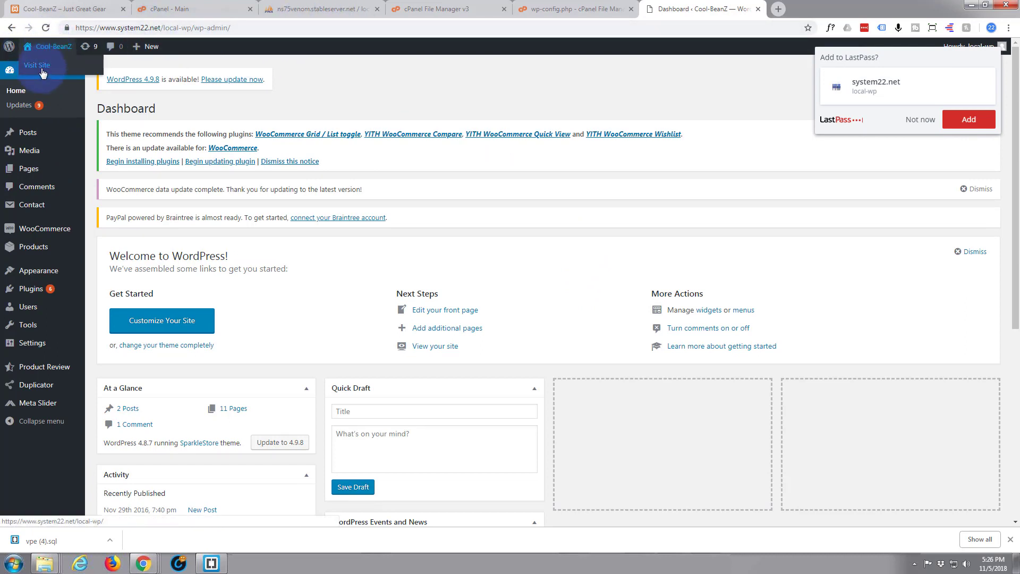
{"action": "left_click", "coordinate": [41, 71], "text": "ctrl"}
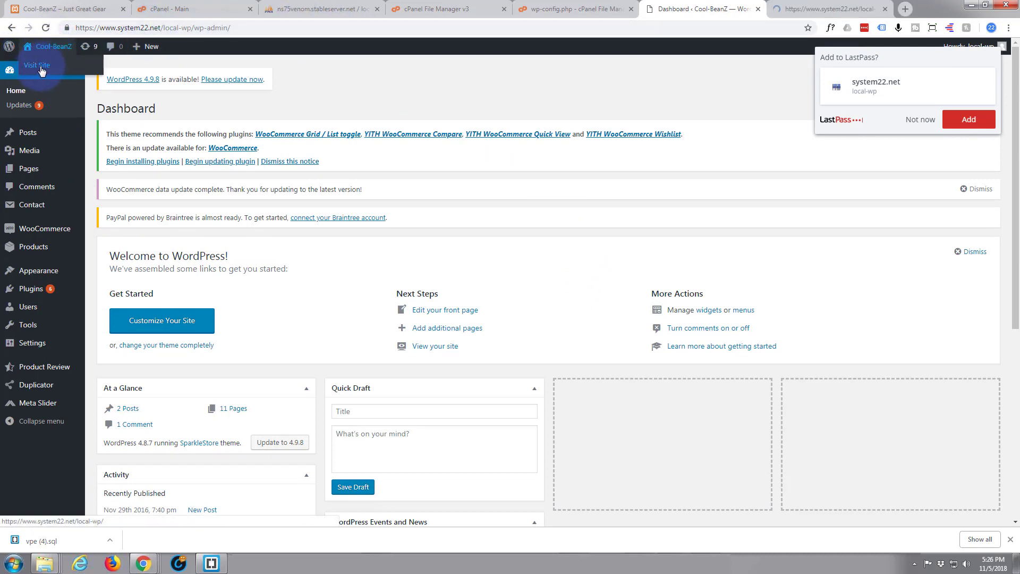
{"action": "left_click", "coordinate": [807, 9]}
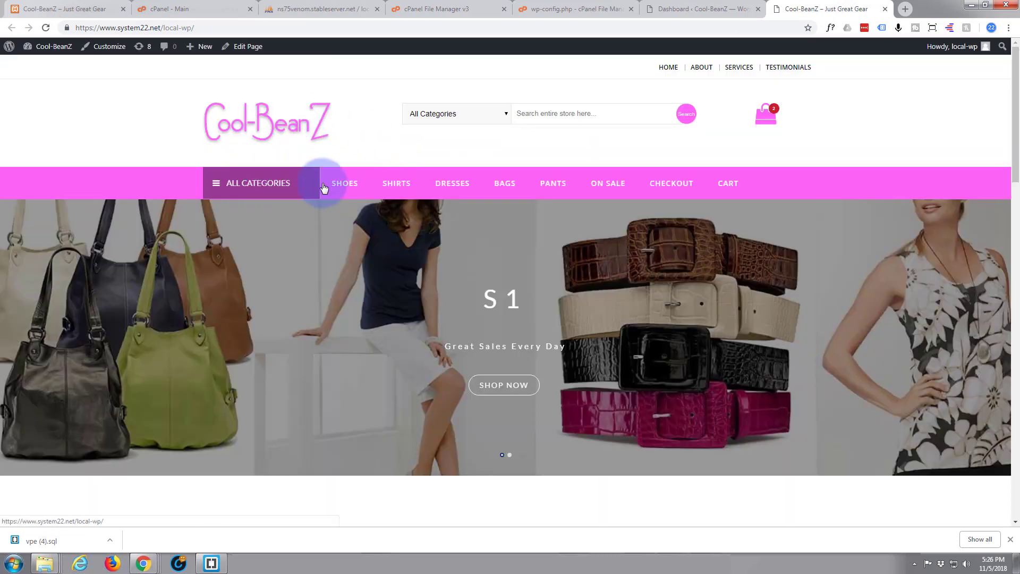
Step: Open the SHIRTS category on the live storefront and scroll through it
{"action": "left_click", "coordinate": [396, 186]}
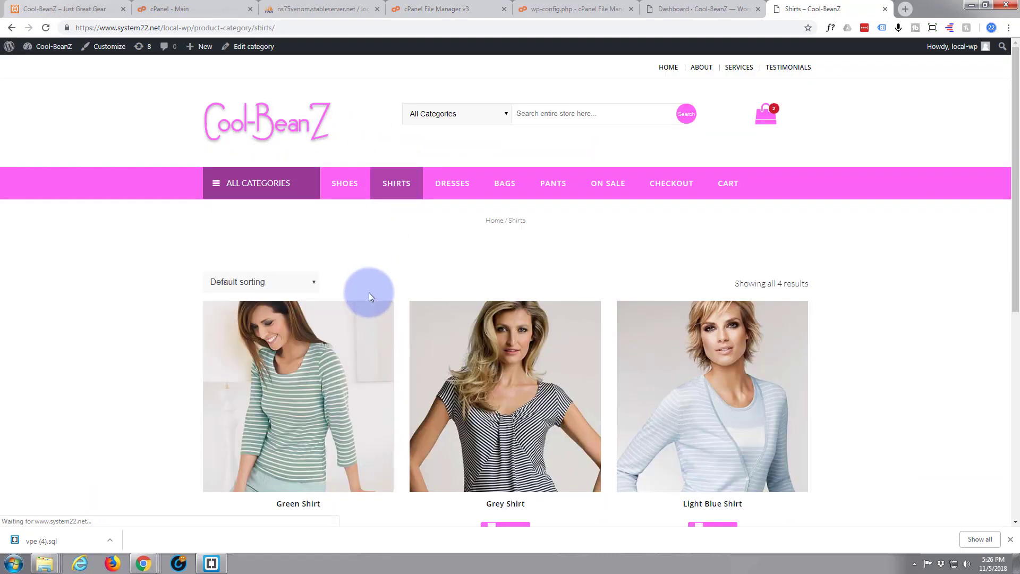
{"action": "scroll", "coordinate": [369, 290], "scroll_direction": "down", "scroll_amount": 3}
{"action": "scroll", "coordinate": [542, 324], "scroll_direction": "down", "scroll_amount": 1}
{"action": "scroll", "coordinate": [542, 321], "scroll_direction": "up", "scroll_amount": 4}
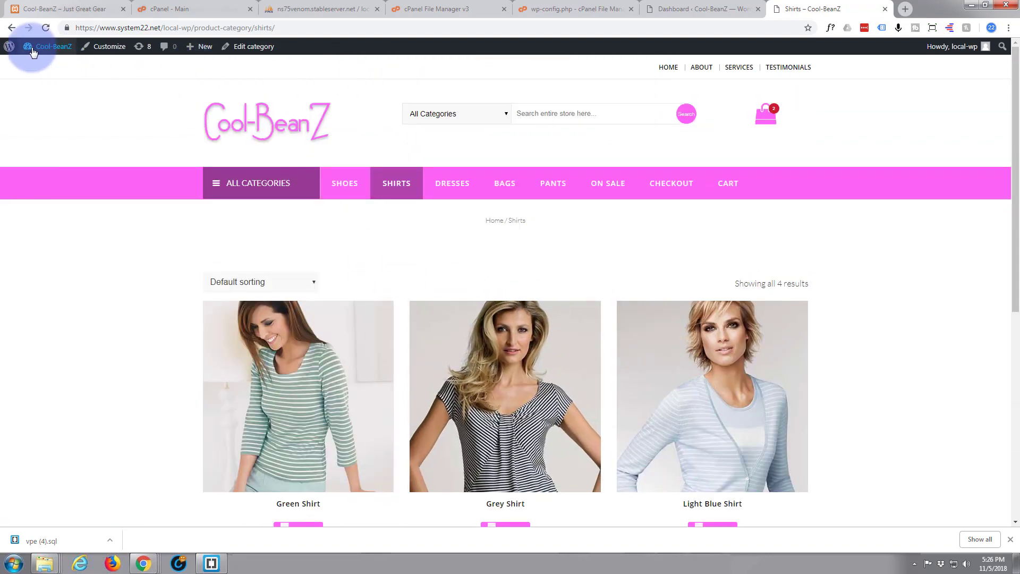
Step: Back in the admin Dashboard, go to Settings > Permalinks
{"action": "left_click", "coordinate": [707, 9]}
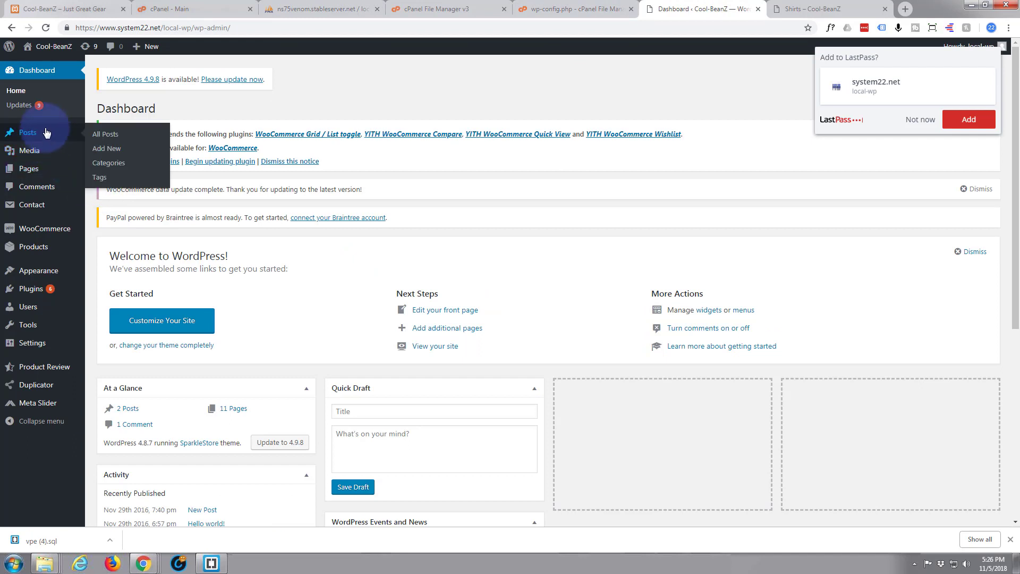
{"action": "mouse_move", "coordinate": [54, 289]}
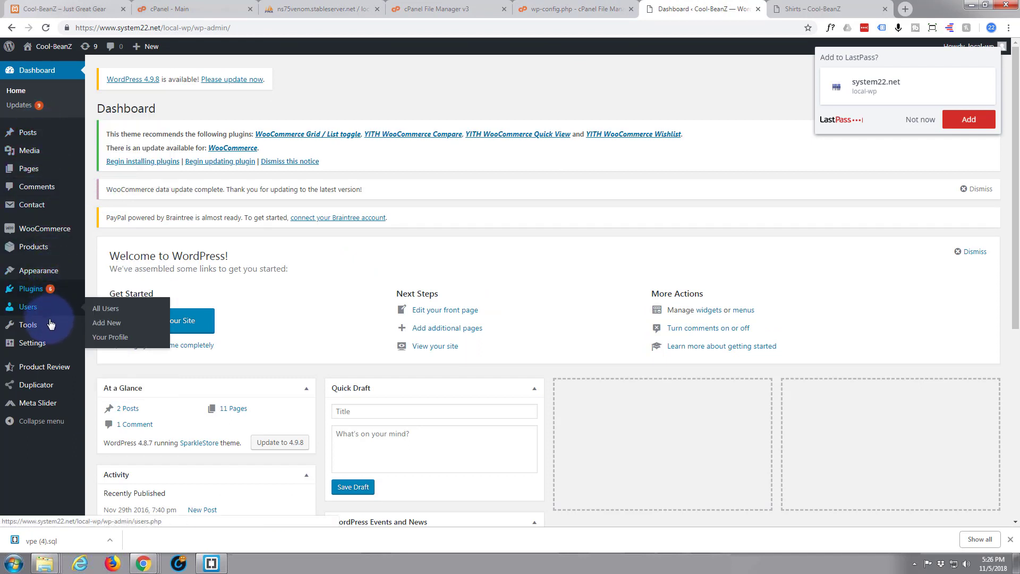
{"action": "mouse_move", "coordinate": [43, 346]}
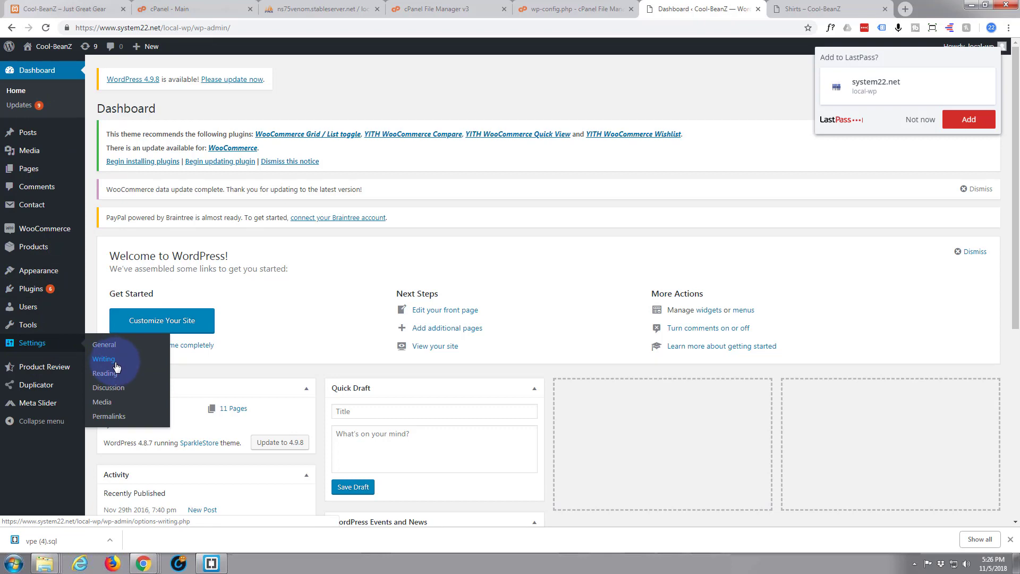
{"action": "left_click", "coordinate": [109, 416]}
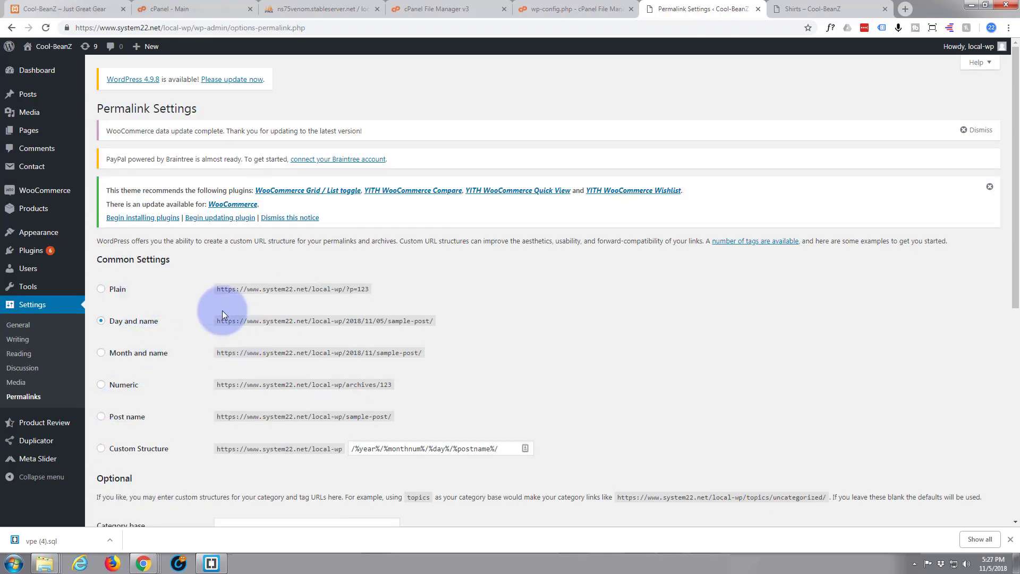
Step: Re-save the permalinks with Day and name selected, then view the Shirts category tab
{"action": "left_click", "coordinate": [101, 289]}
{"action": "left_click", "coordinate": [102, 322]}
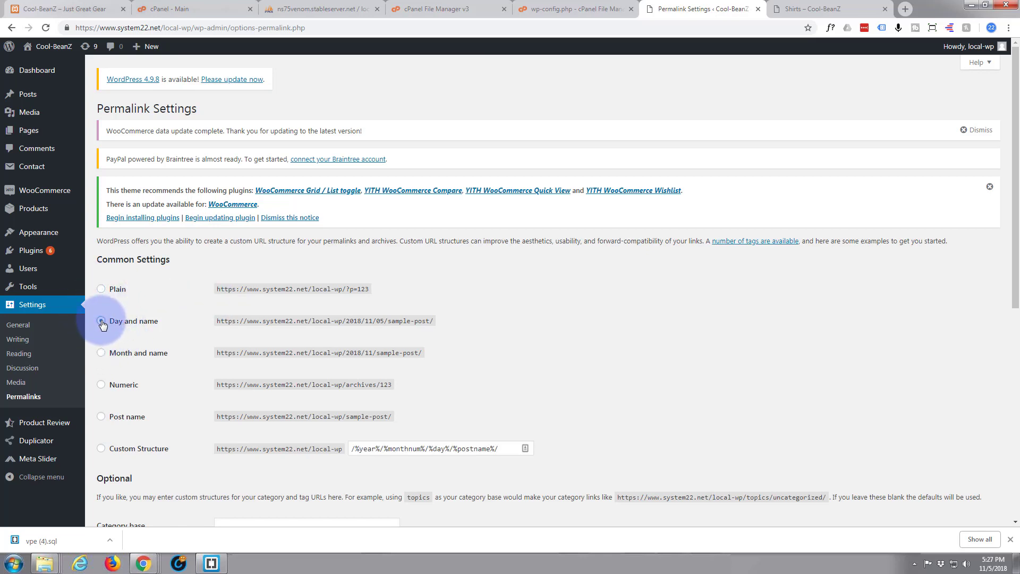
{"action": "scroll", "coordinate": [154, 325], "scroll_direction": "down", "scroll_amount": 3}
{"action": "scroll", "coordinate": [153, 329], "scroll_direction": "down", "scroll_amount": 4}
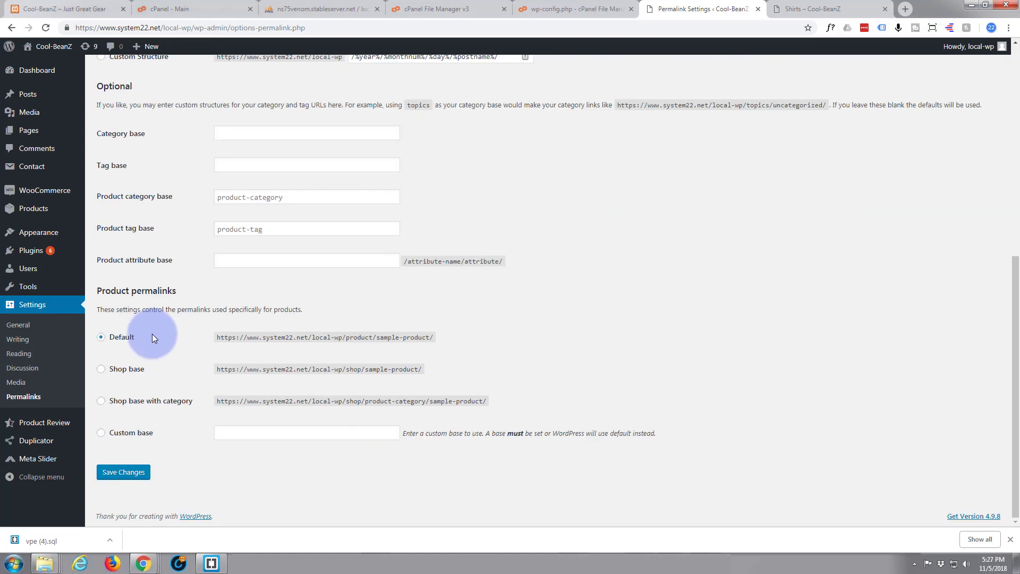
{"action": "left_click", "coordinate": [121, 476]}
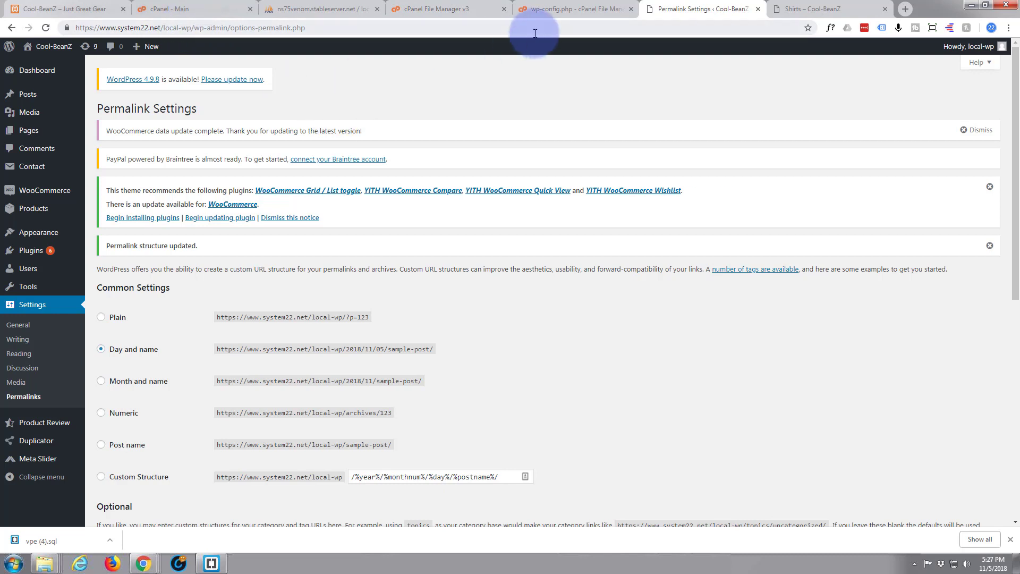
{"action": "left_click", "coordinate": [797, 8]}
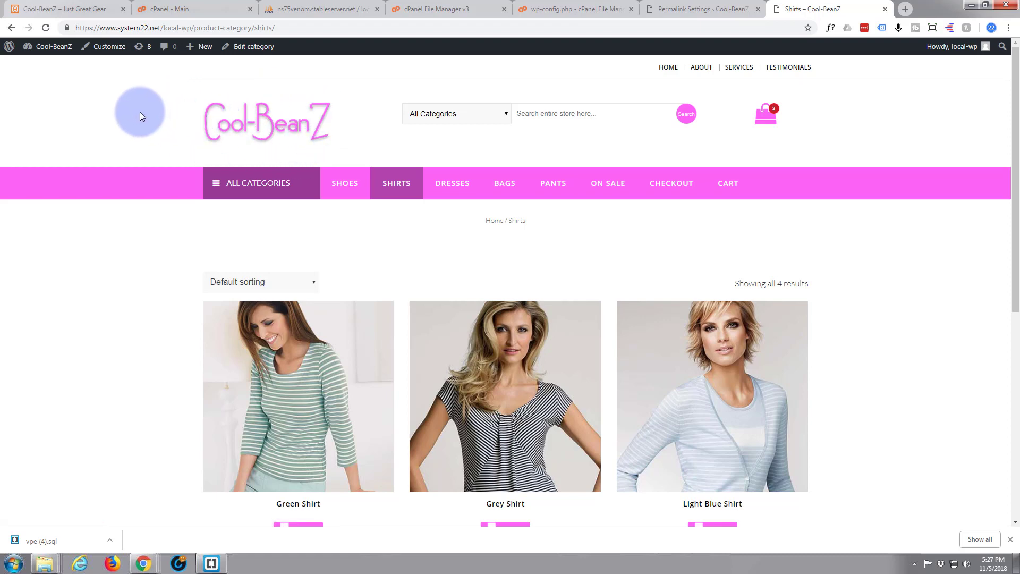
Step: Scroll the Shirts page to confirm Green, Grey, Light Blue and White shirts are listed
{"action": "scroll", "coordinate": [140, 111], "scroll_direction": "down", "scroll_amount": 3}
{"action": "scroll", "coordinate": [139, 112], "scroll_direction": "up", "scroll_amount": 3}
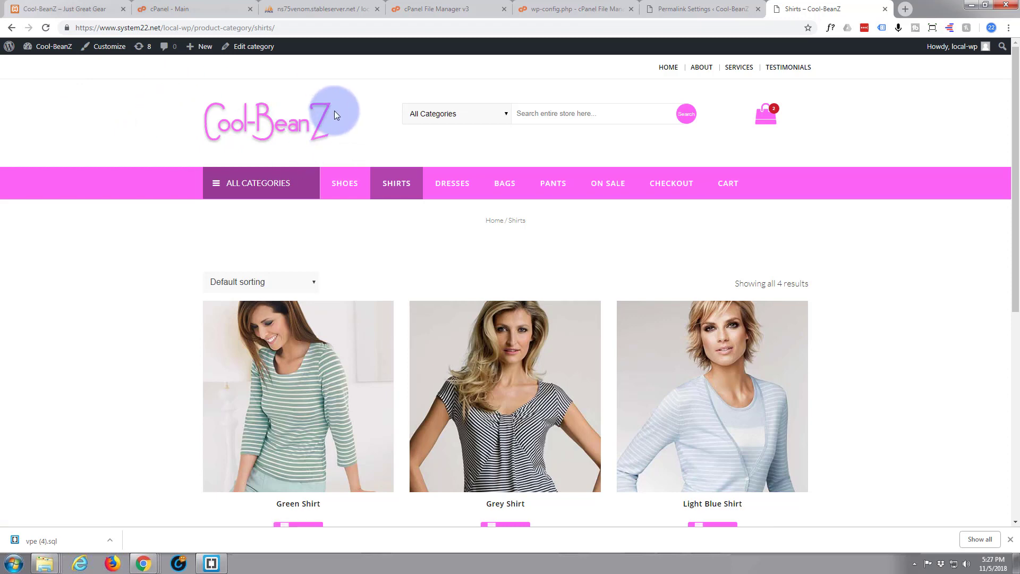
{"action": "scroll", "coordinate": [91, 134], "scroll_direction": "down", "scroll_amount": 7}
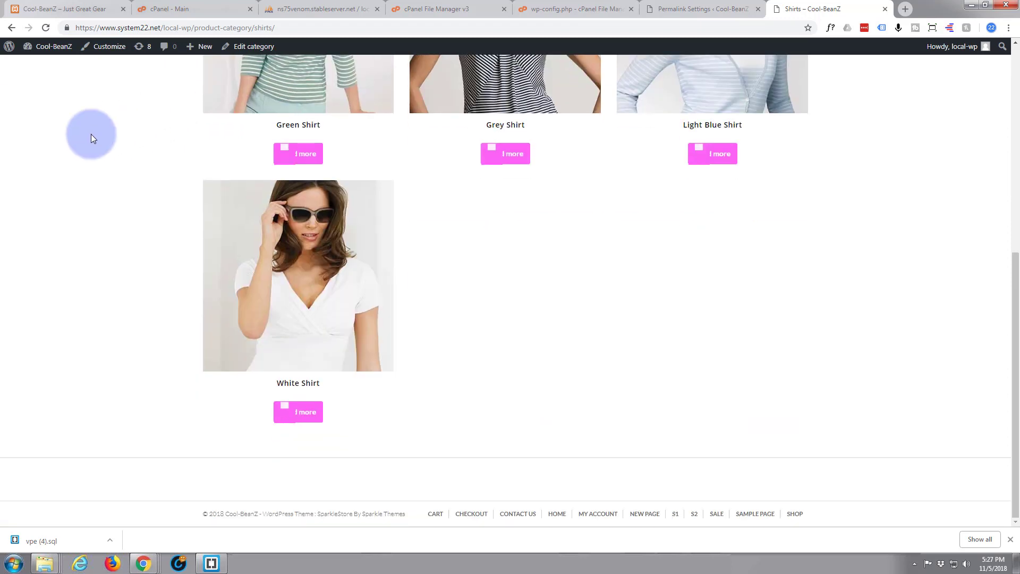
{"action": "mouse_move", "coordinate": [38, 48]}
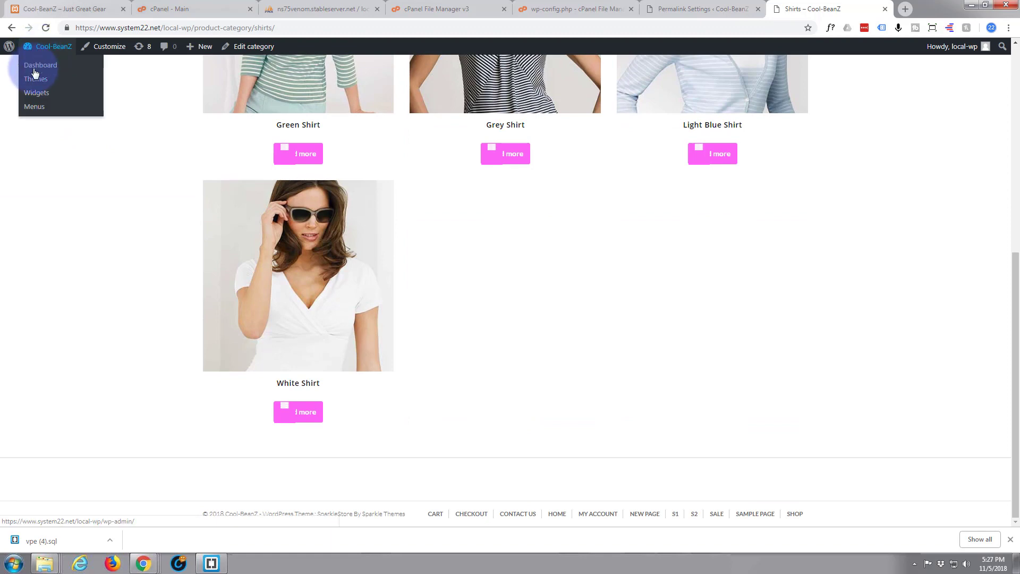
Step: Go from the Dashboard to the list of installed plugins and look through it
{"action": "left_click", "coordinate": [34, 68]}
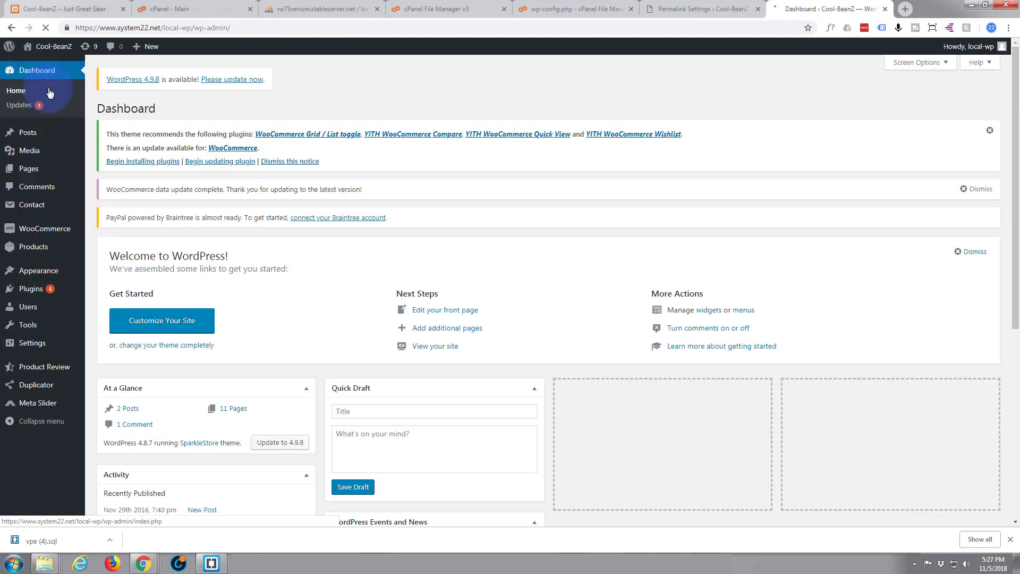
{"action": "left_click", "coordinate": [30, 290]}
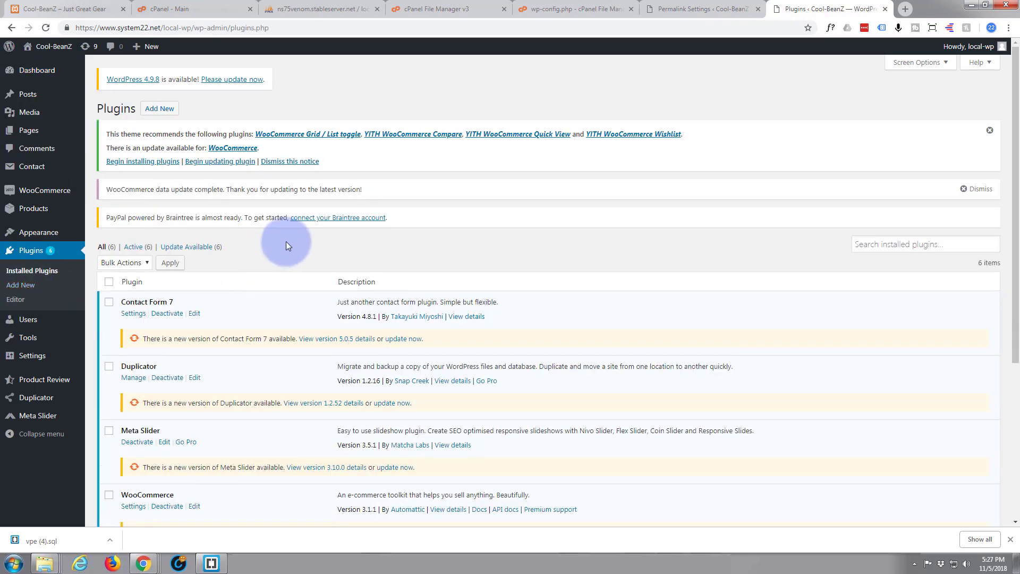
{"action": "scroll", "coordinate": [286, 242], "scroll_direction": "down", "scroll_amount": 5}
{"action": "scroll", "coordinate": [285, 243], "scroll_direction": "up", "scroll_amount": 2}
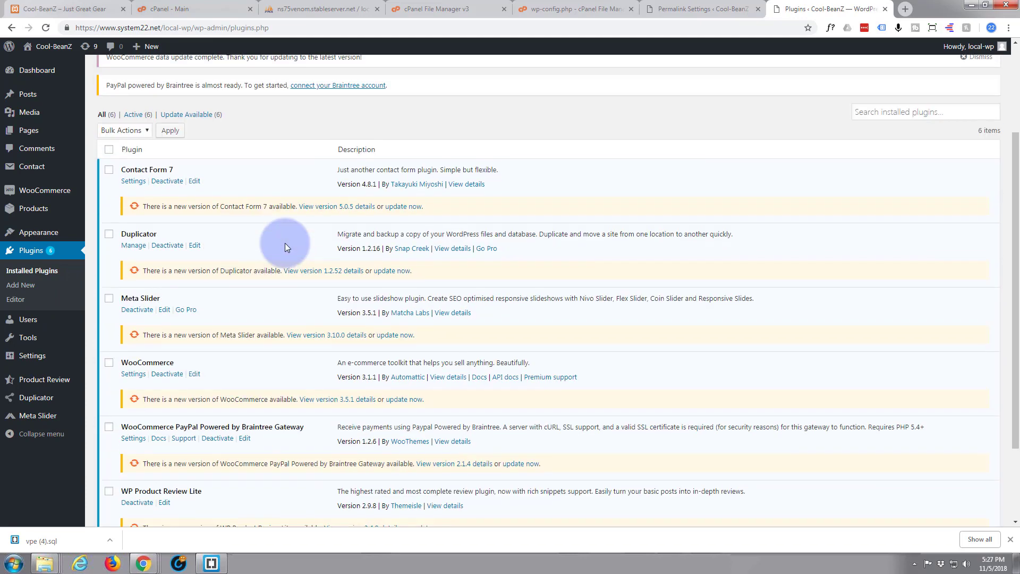
{"action": "scroll", "coordinate": [285, 243], "scroll_direction": "up", "scroll_amount": 3}
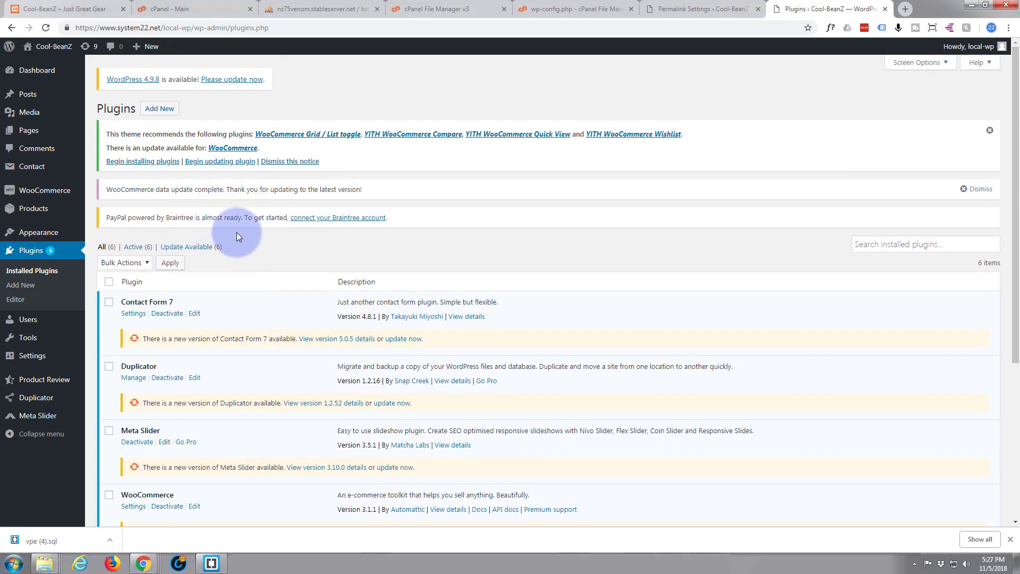
{"action": "scroll", "coordinate": [237, 236], "scroll_direction": "down", "scroll_amount": 5}
{"action": "scroll", "coordinate": [237, 229], "scroll_direction": "up", "scroll_amount": 5}
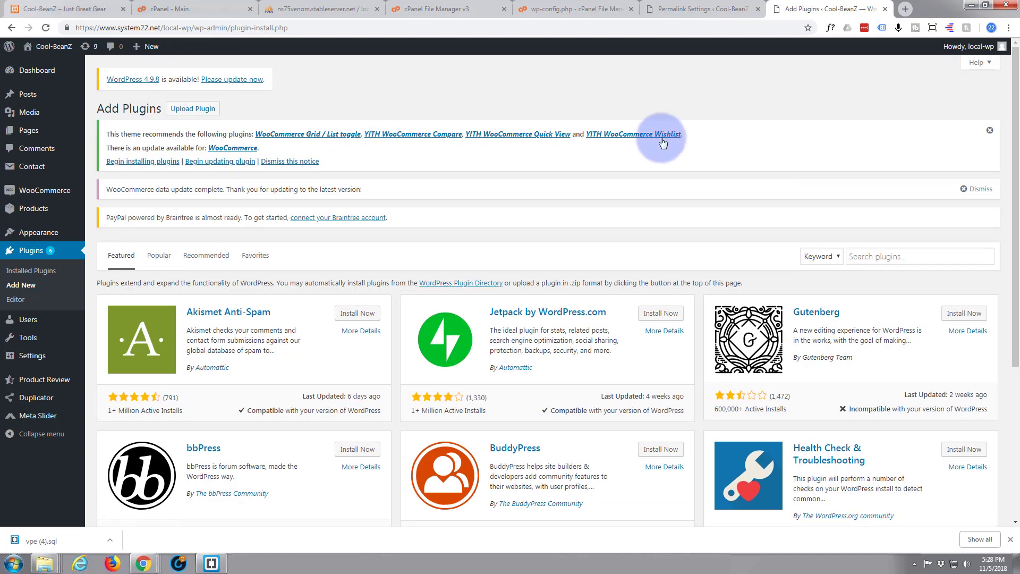
Step: Search the plugin directory for 'go live' and install Go Live Update URLS
{"action": "left_click", "coordinate": [884, 257]}
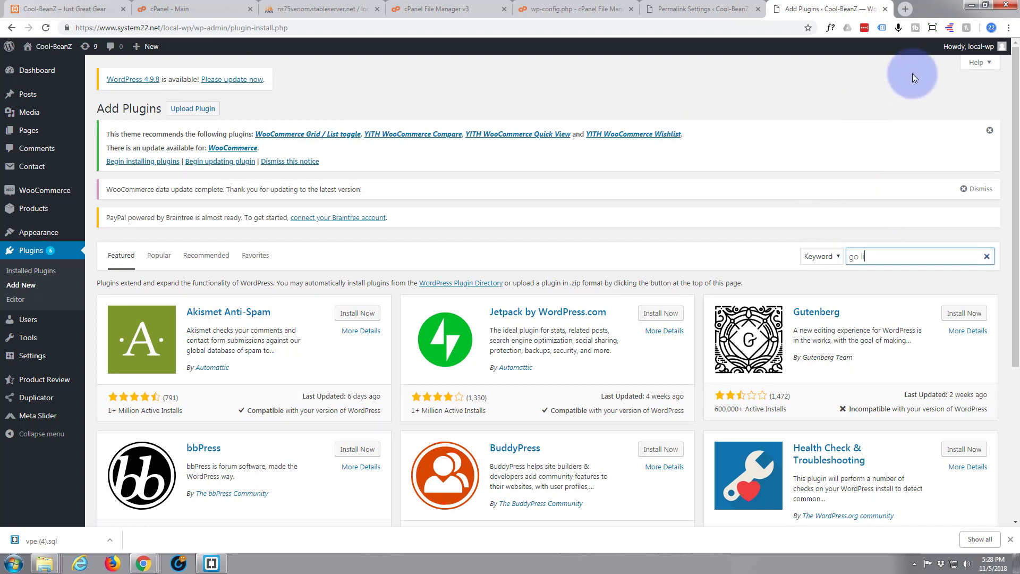
{"action": "type", "text": "go live"}
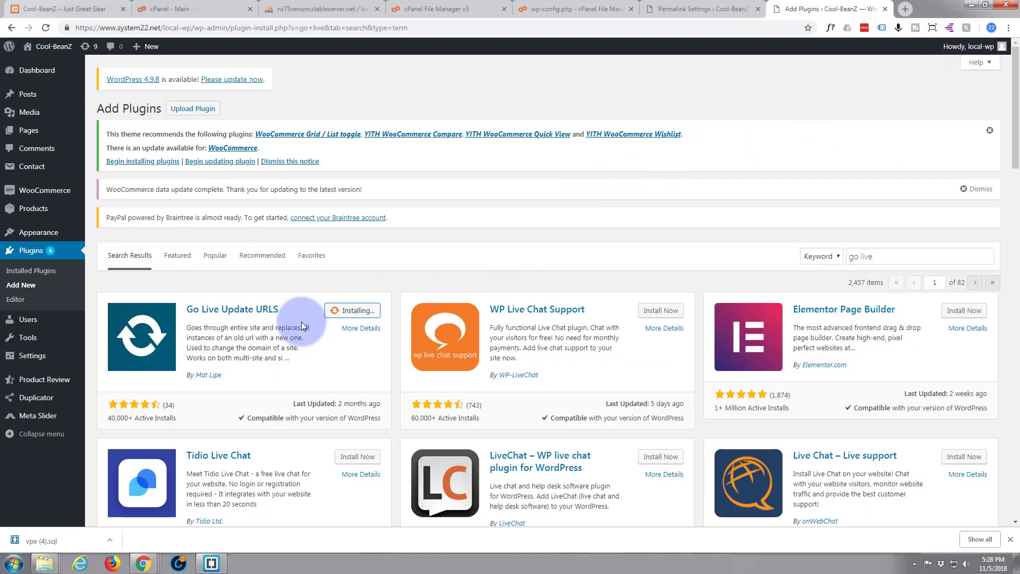
{"action": "left_click", "coordinate": [353, 311]}
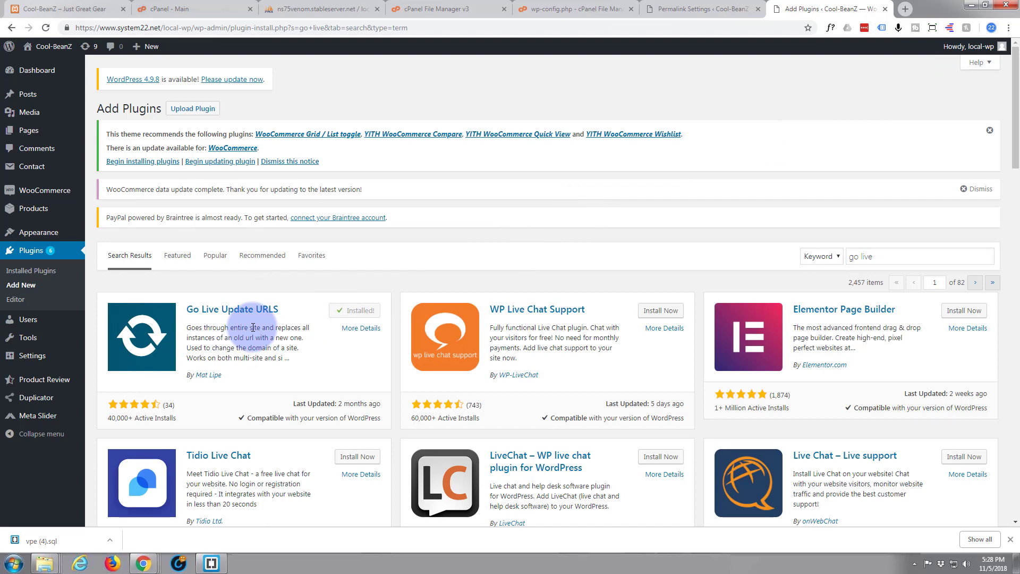
{"action": "mouse_move", "coordinate": [25, 360]}
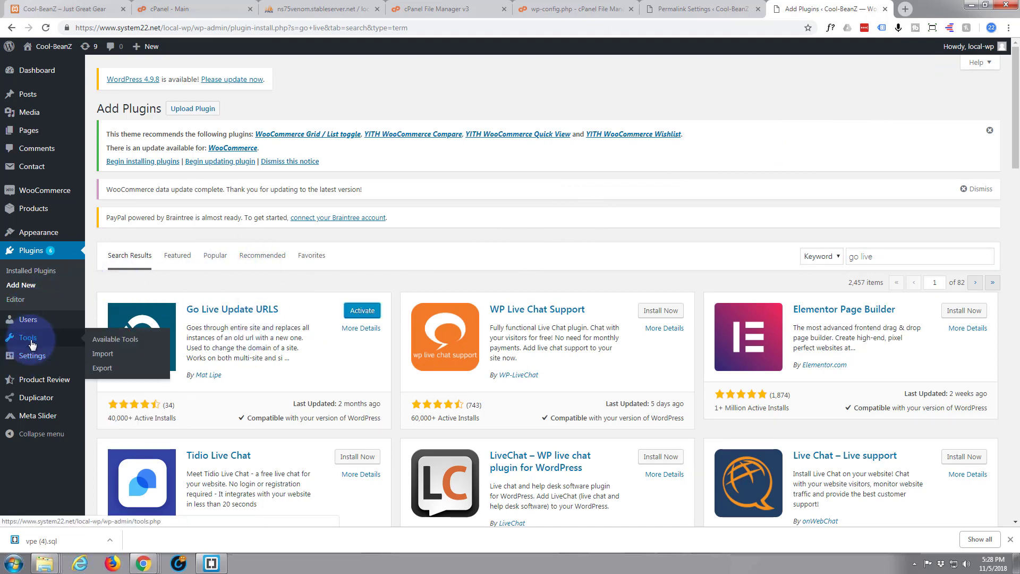
Step: Activate the Go Live Update URLS plugin and bring up its Go Live page under Tools
{"action": "left_click", "coordinate": [367, 313]}
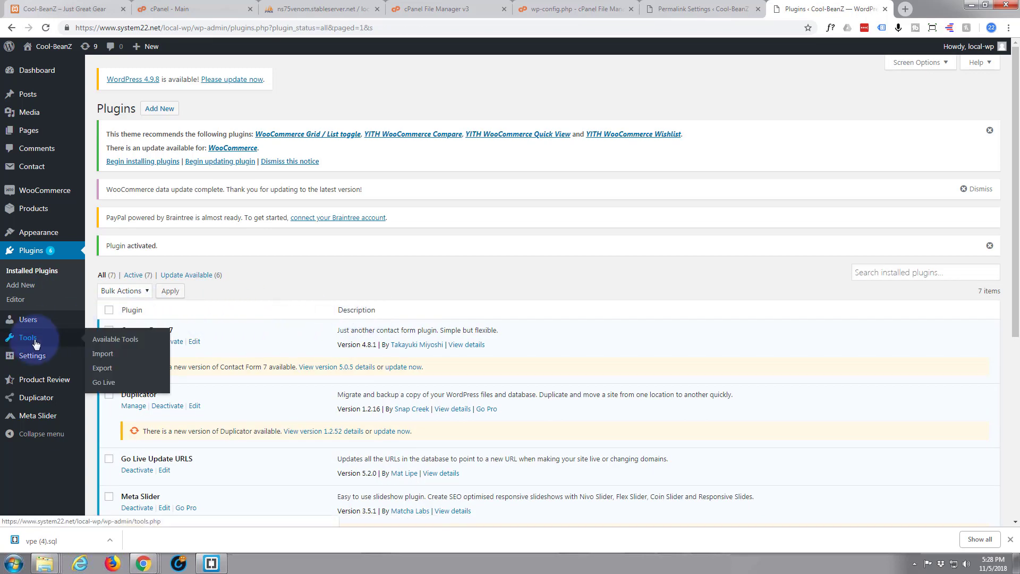
{"action": "mouse_move", "coordinate": [37, 346]}
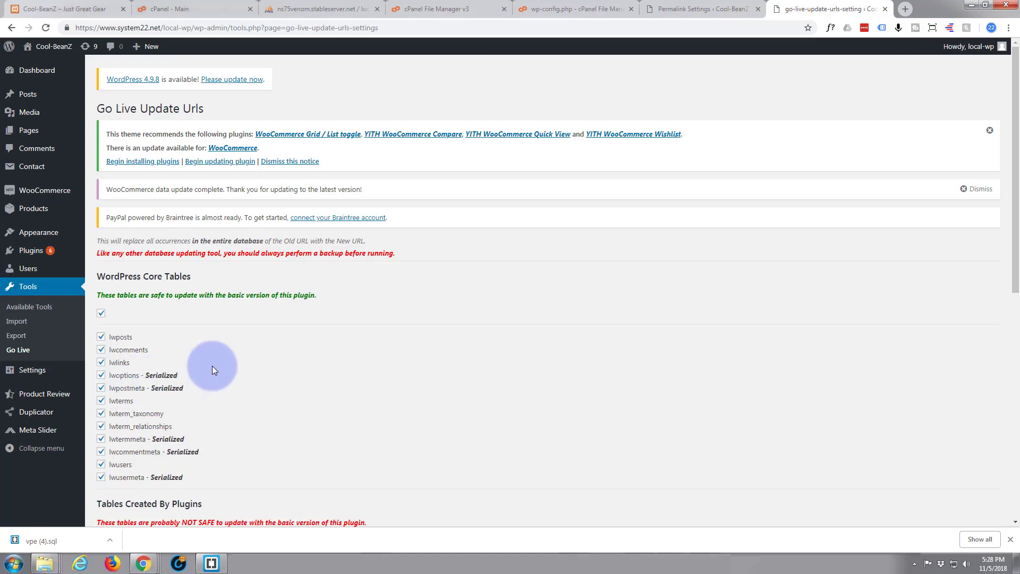
{"action": "scroll", "coordinate": [213, 365], "scroll_direction": "down", "scroll_amount": 3}
{"action": "scroll", "coordinate": [212, 364], "scroll_direction": "down", "scroll_amount": 6}
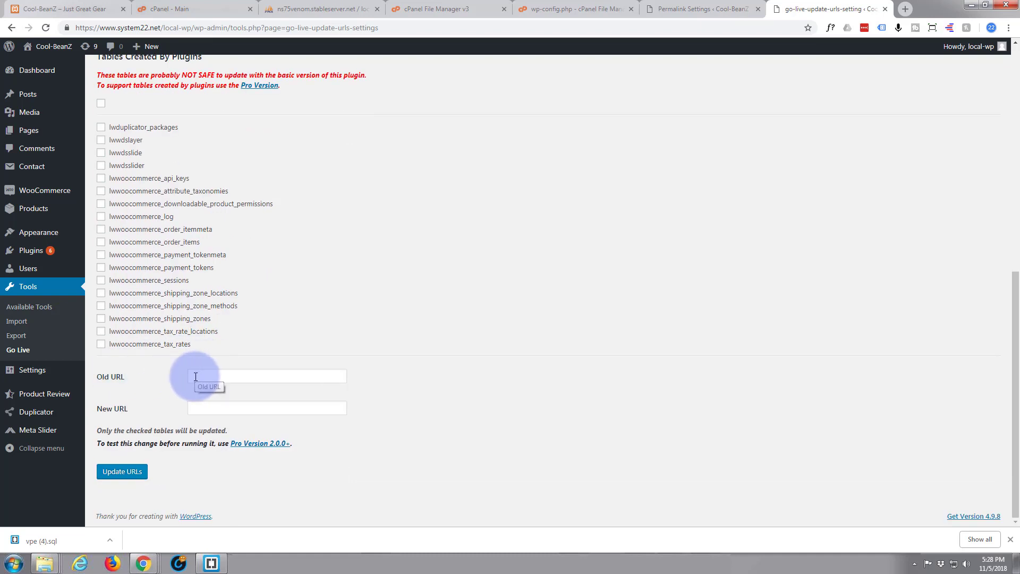
Step: Click into the Old URL and New URL fields, then select the admin path in the address bar
{"action": "left_click", "coordinate": [196, 376]}
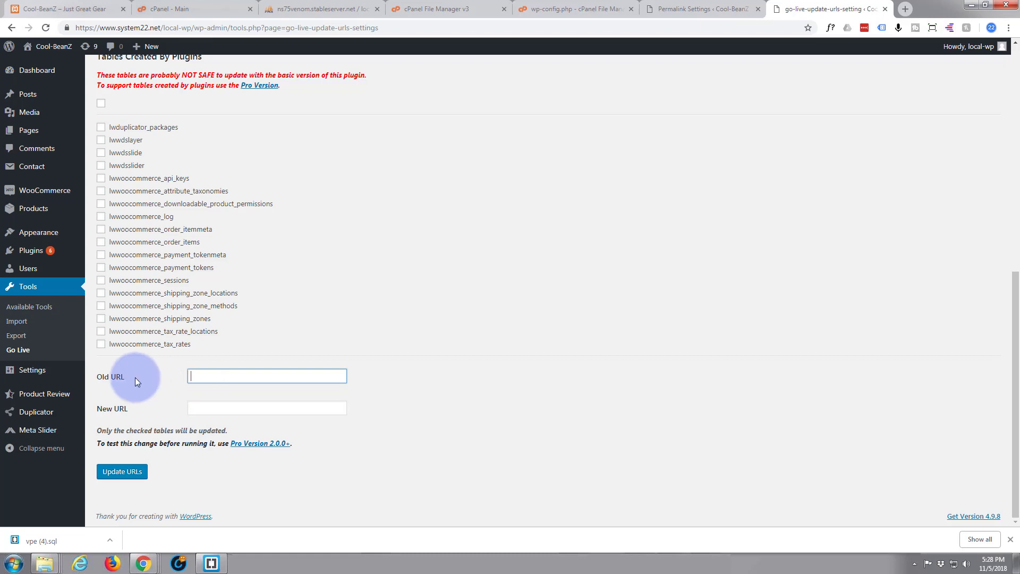
{"action": "left_click", "coordinate": [193, 409]}
{"action": "mouse_move", "coordinate": [75, 411]}
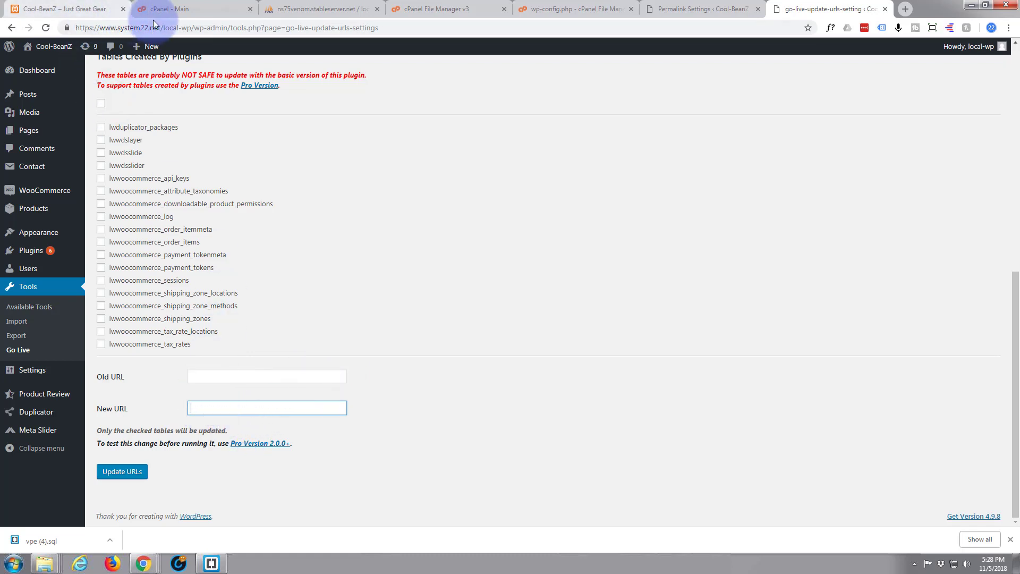
{"action": "left_click", "coordinate": [192, 28]}
{"action": "left_click_drag", "start_coordinate": [209, 27], "coordinate": [410, 28]}
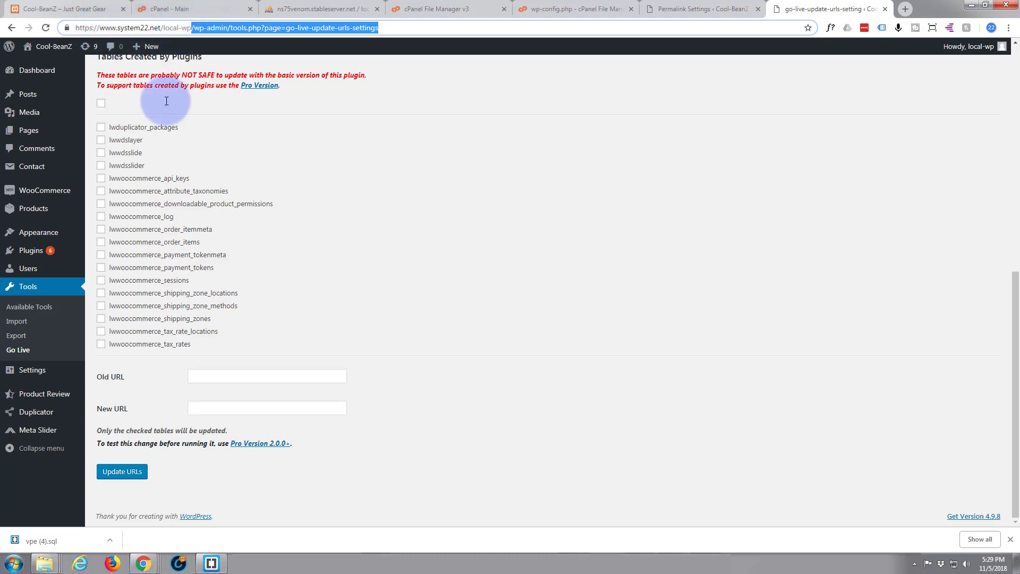
{"action": "scroll", "coordinate": [307, 277], "scroll_direction": "up", "scroll_amount": 1}
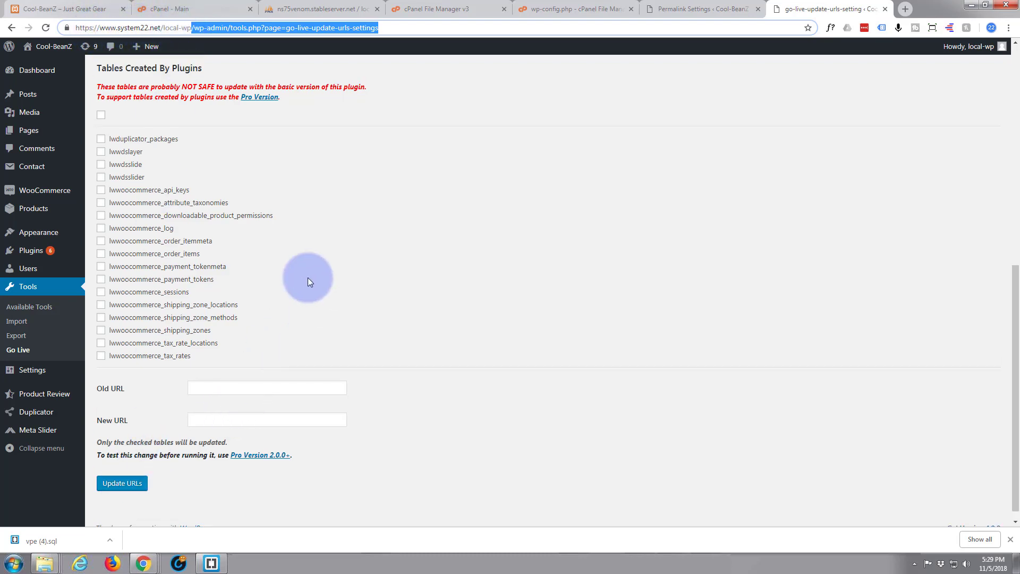
{"action": "scroll", "coordinate": [308, 277], "scroll_direction": "up", "scroll_amount": 8}
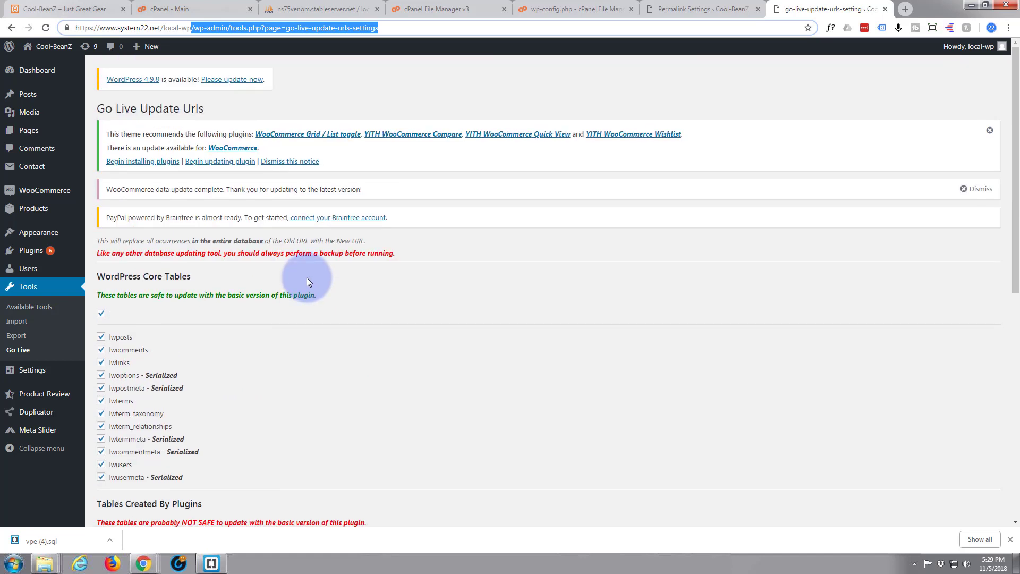
Step: Visit the Cool-BeanZ homepage at /local-wp/ and scroll through the slider and product listing
{"action": "left_click", "coordinate": [46, 49]}
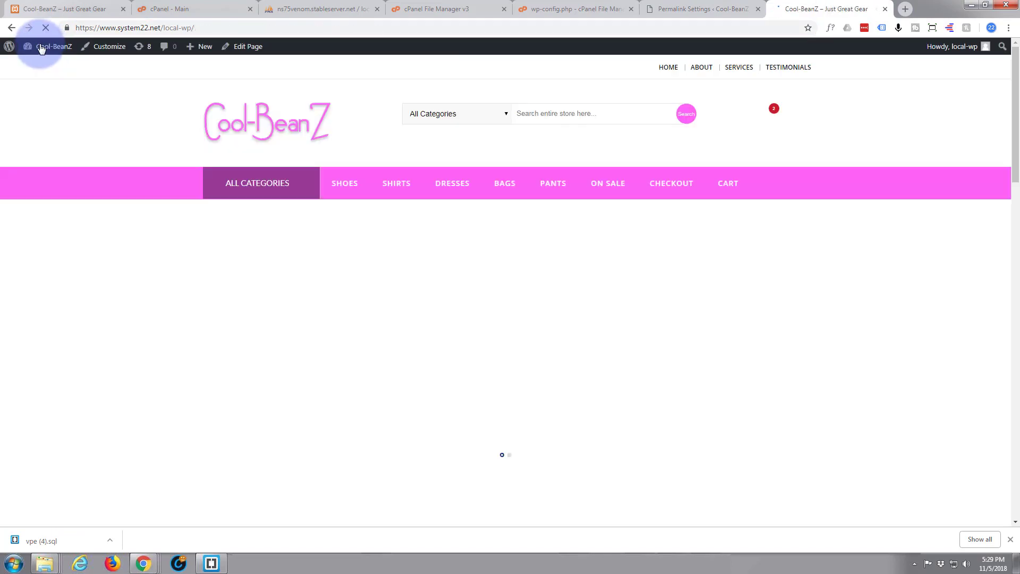
{"action": "scroll", "coordinate": [91, 116], "scroll_direction": "down", "scroll_amount": 5}
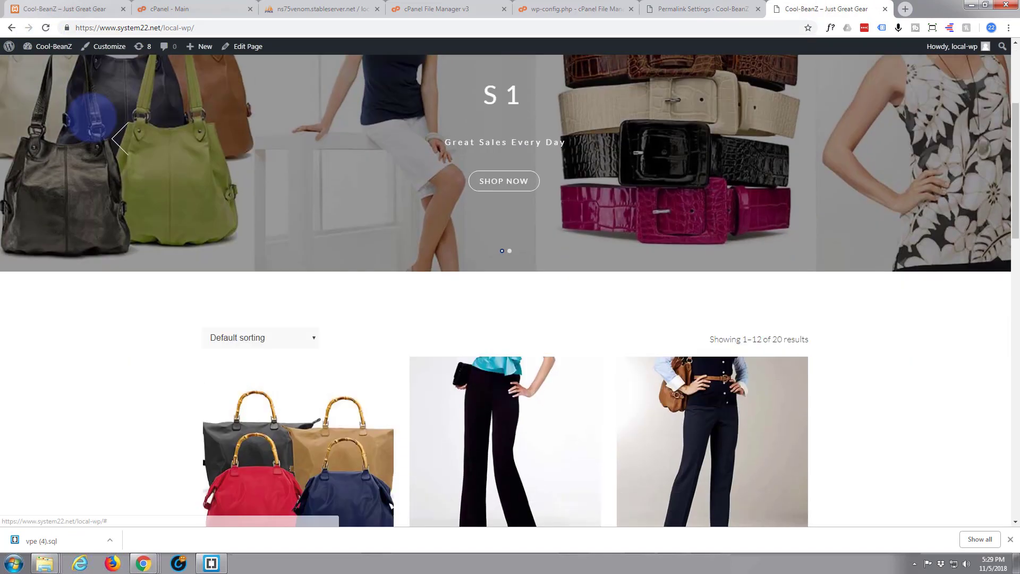
{"action": "scroll", "coordinate": [91, 117], "scroll_direction": "down", "scroll_amount": 2}
{"action": "scroll", "coordinate": [92, 118], "scroll_direction": "up", "scroll_amount": 8}
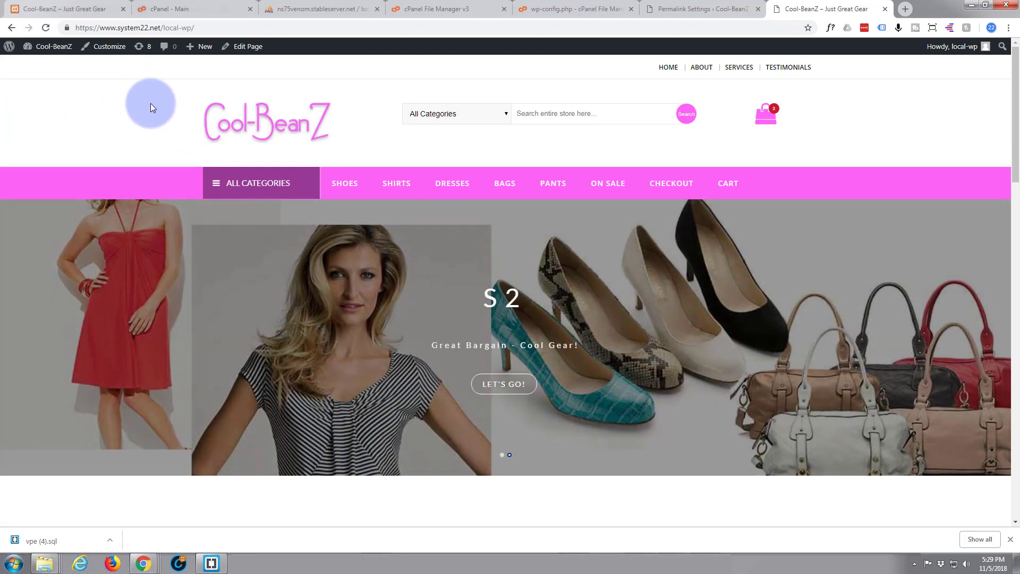
{"action": "scroll", "coordinate": [150, 102], "scroll_direction": "down", "scroll_amount": 7}
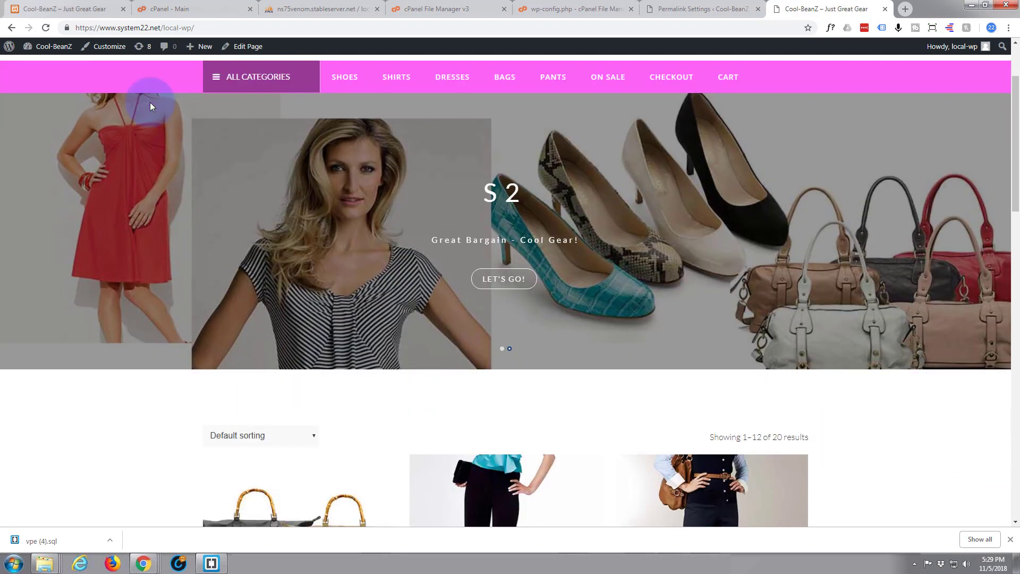
{"action": "scroll", "coordinate": [150, 102], "scroll_direction": "up", "scroll_amount": 7}
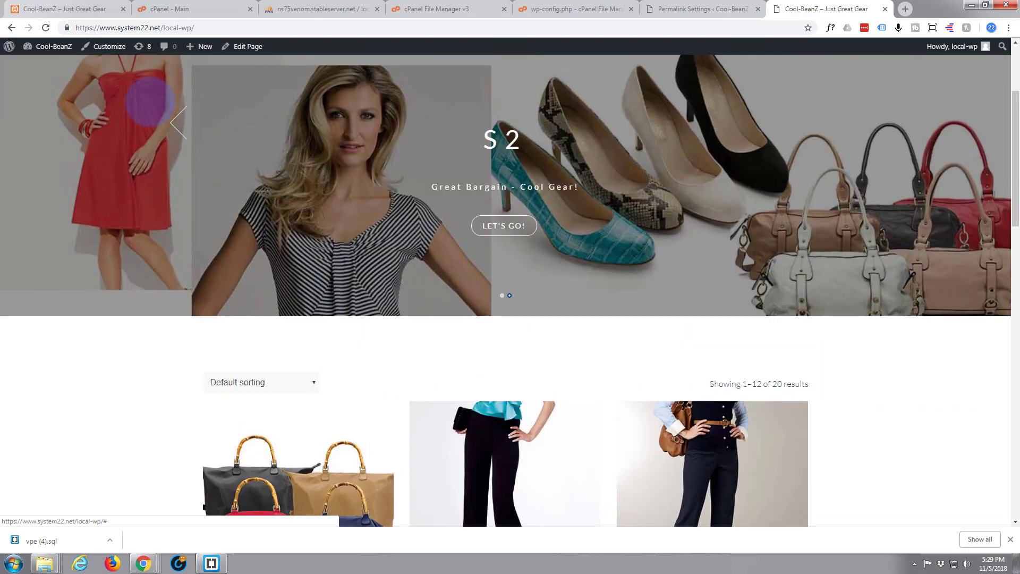